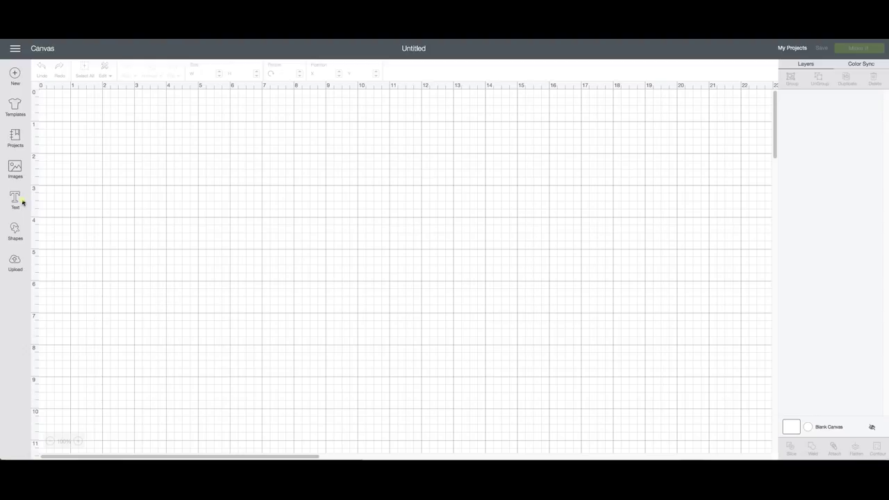
# - Insert a square from Shapes and position it on the canvas
pyautogui.click(15, 200)
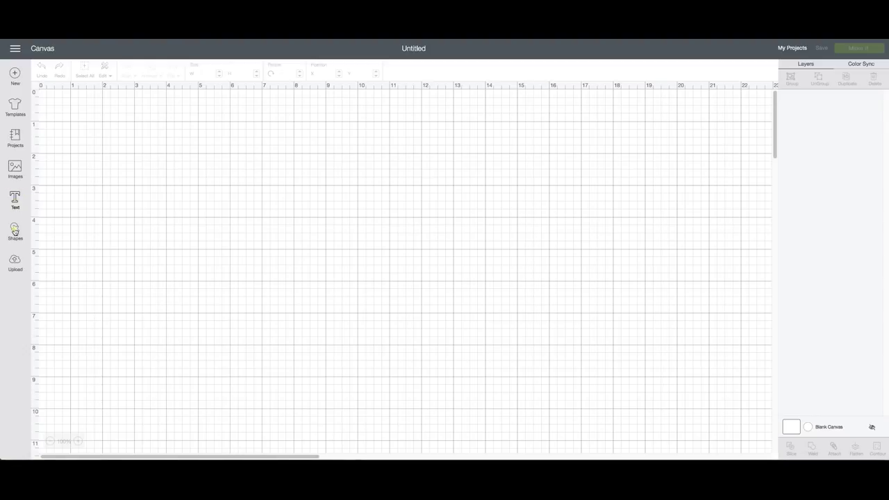
pyautogui.click(15, 231)
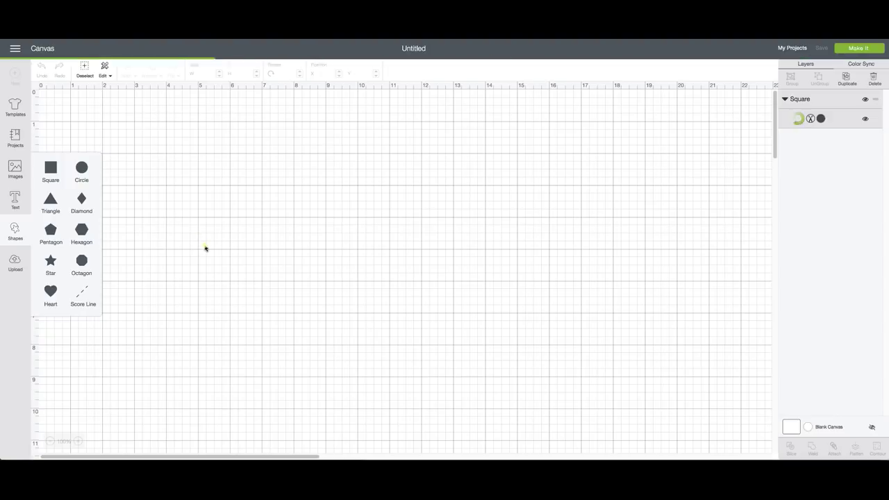
pyautogui.moveTo(178, 234); pyautogui.dragTo(215, 243)
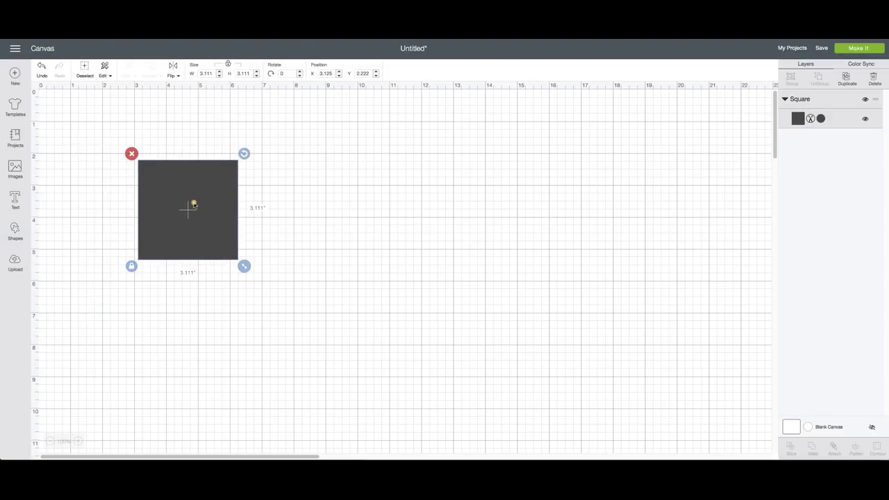
pyautogui.moveTo(193, 204); pyautogui.dragTo(252, 207)
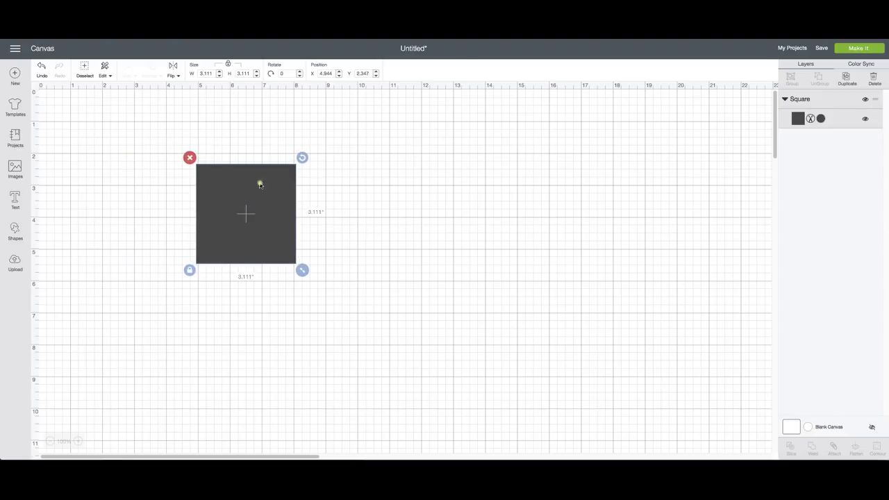
# - Unlock proportions and resize the square to a 5 by 7 inch rectangle
pyautogui.click(229, 66)
pyautogui.moveTo(212, 72); pyautogui.dragTo(192, 73)
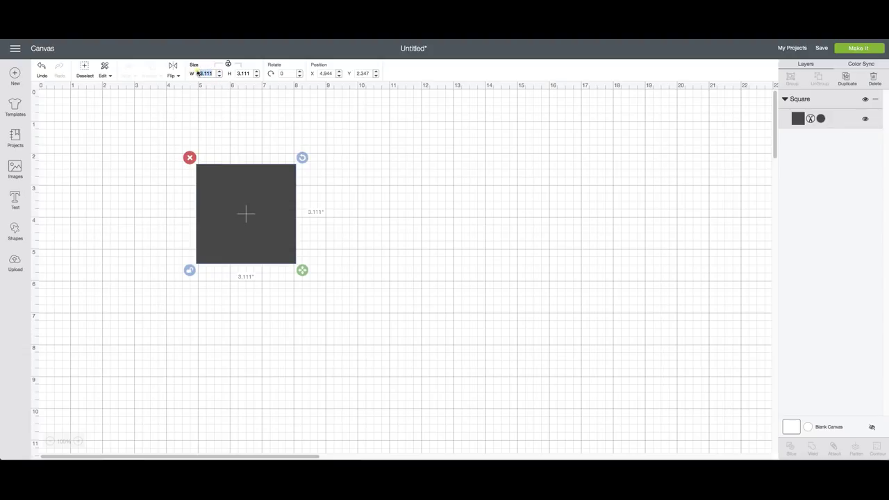
pyautogui.write('5')
pyautogui.click(250, 74)
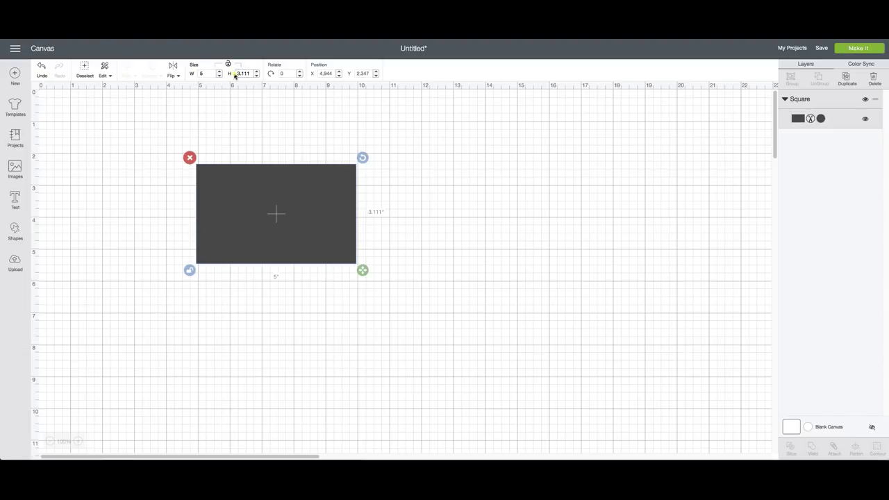
pyautogui.press('BackSpace')
pyautogui.press('BackSpace')
pyautogui.press('BackSpace')
pyautogui.write('7')
pyautogui.press('Return')
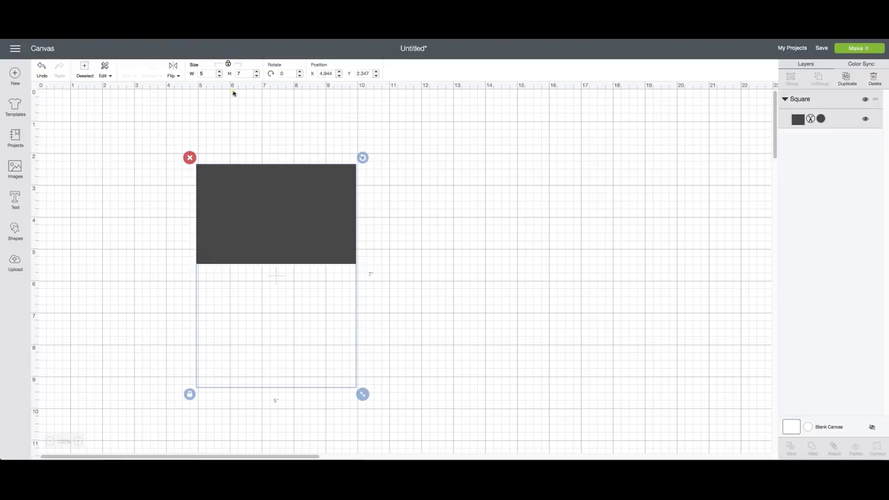
pyautogui.moveTo(266, 201); pyautogui.dragTo(279, 188)
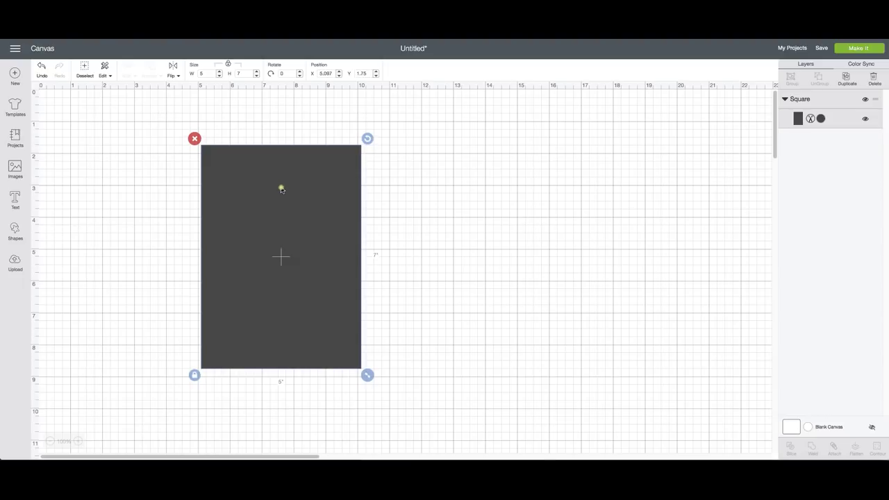
# - Widen the rectangle to 10 inches, keeping 7 inches high, and reposition it
pyautogui.click(228, 65)
pyautogui.click(196, 73)
pyautogui.write('10')
pyautogui.click(229, 73)
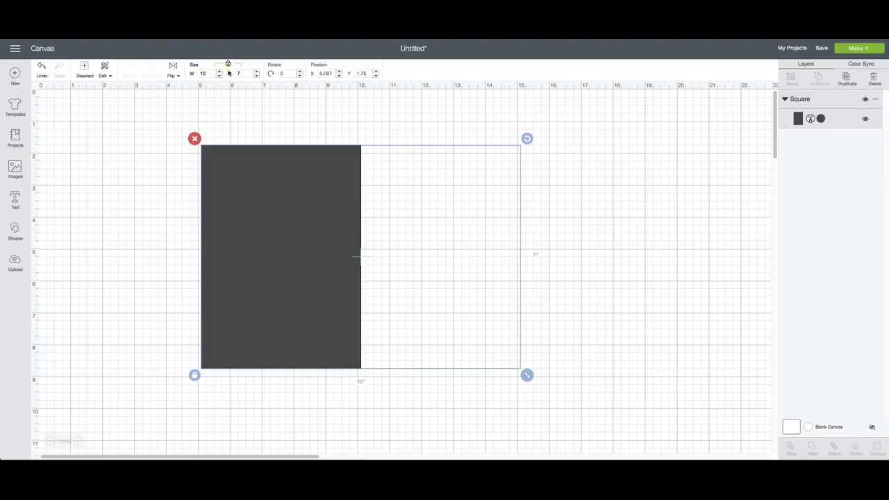
pyautogui.moveTo(287, 174); pyautogui.dragTo(243, 171)
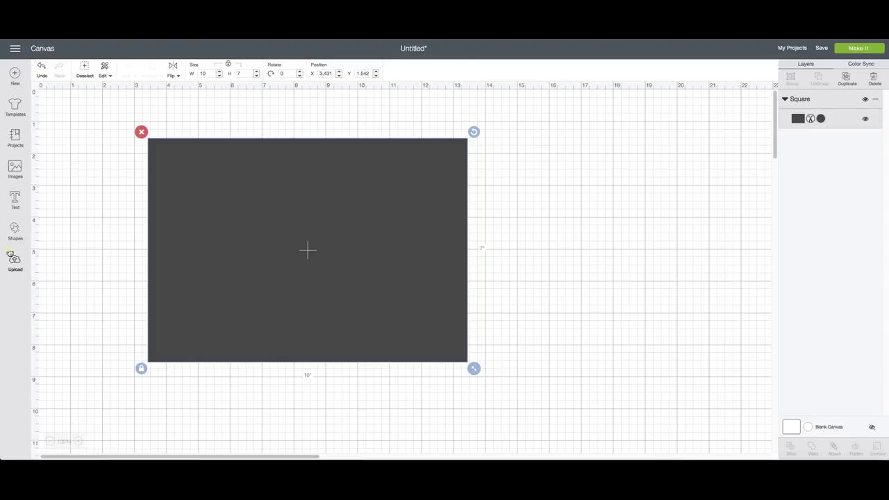
pyautogui.click(21, 232)
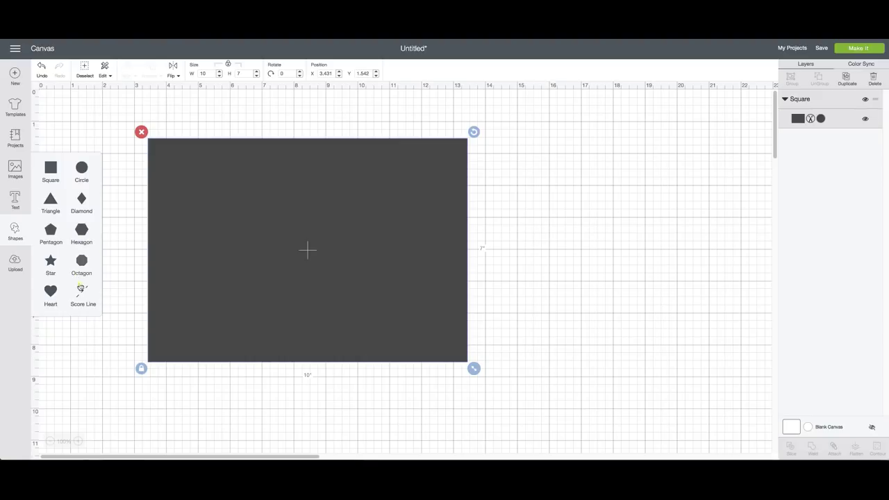
# - Add a score line 7 inches long and move it onto the rectangle
pyautogui.click(81, 288)
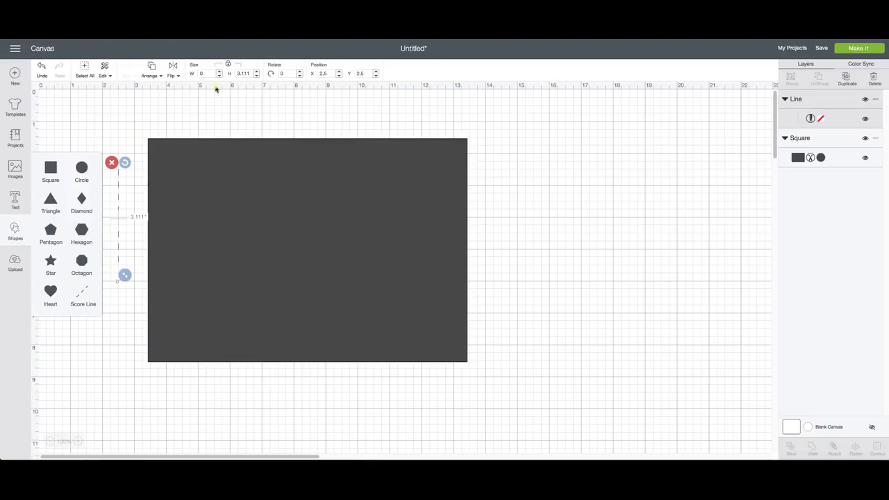
pyautogui.click(235, 70)
pyautogui.press('BackSpace')
pyautogui.press('BackSpace')
pyautogui.press('BackSpace')
pyautogui.press('BackSpace')
pyautogui.press('BackSpace')
pyautogui.write('7')
pyautogui.press('Return')
pyautogui.moveTo(120, 239); pyautogui.dragTo(234, 216)
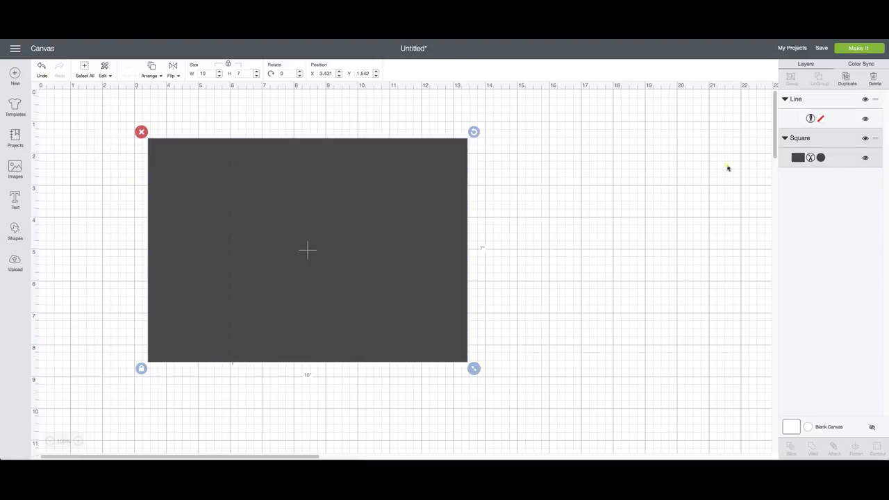
# - Colour the rectangle white and shift the score line toward its middle
pyautogui.click(796, 158)
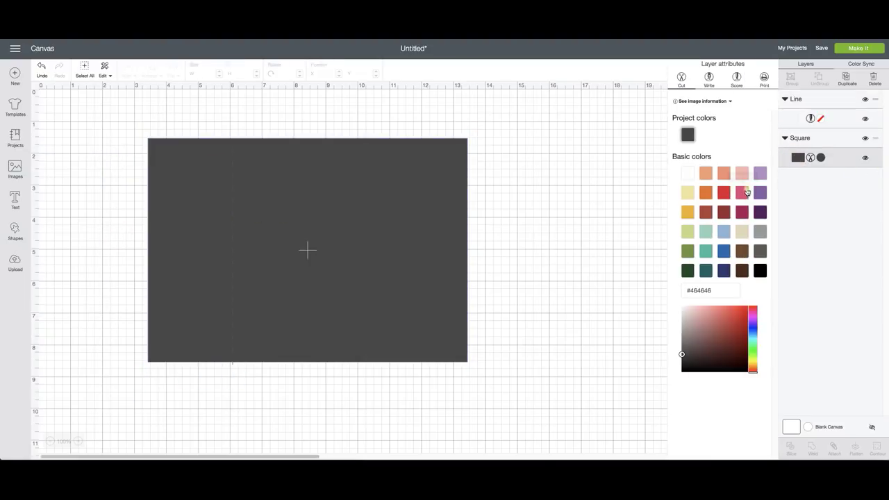
pyautogui.click(687, 173)
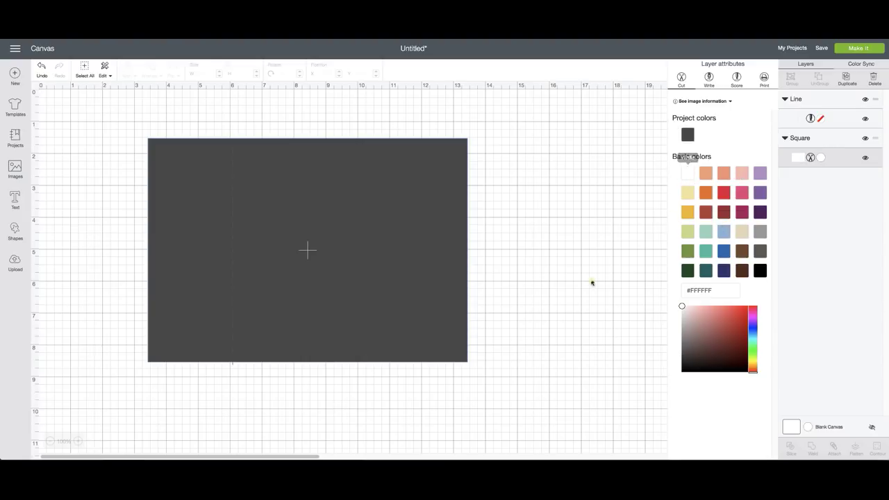
pyautogui.click(233, 211)
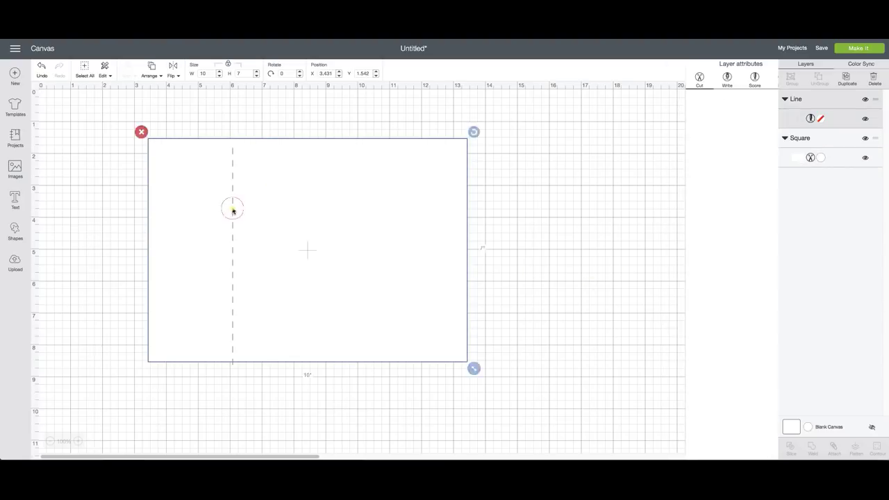
pyautogui.moveTo(232, 210); pyautogui.dragTo(309, 205)
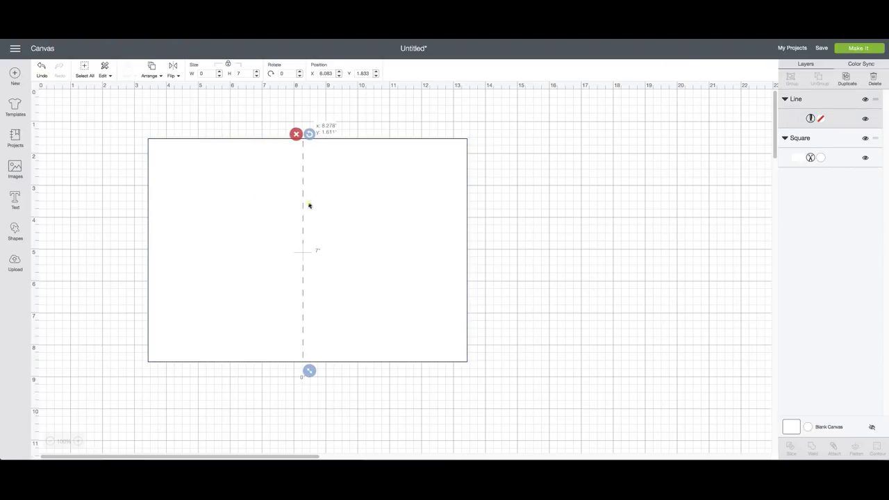
# - Centre the score line on the rectangle and attach the two together
pyautogui.click(163, 113)
pyautogui.moveTo(133, 125); pyautogui.dragTo(451, 246)
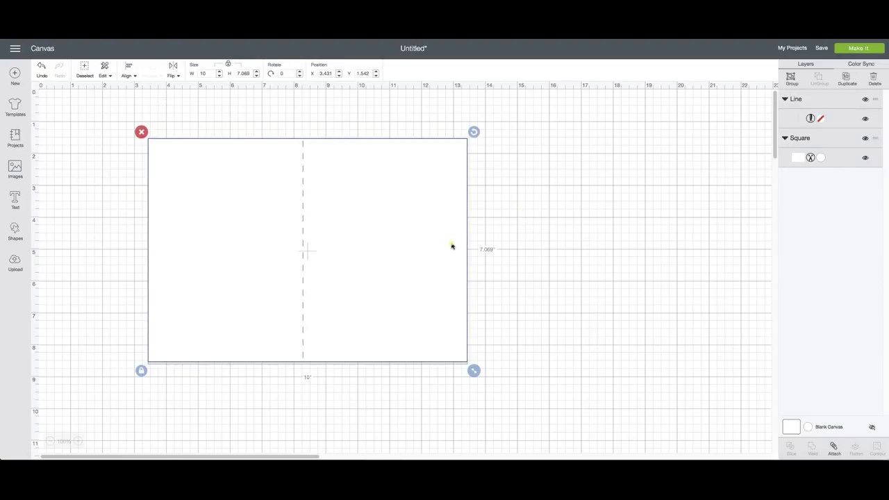
pyautogui.click(133, 75)
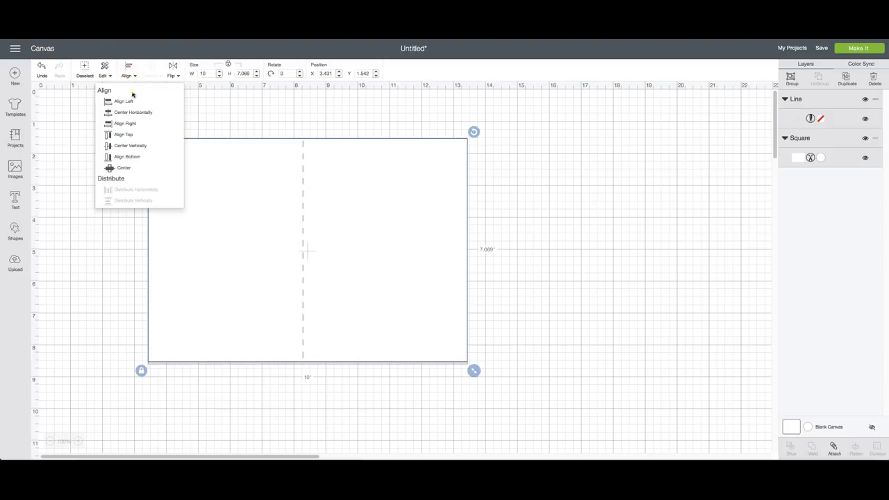
pyautogui.click(138, 169)
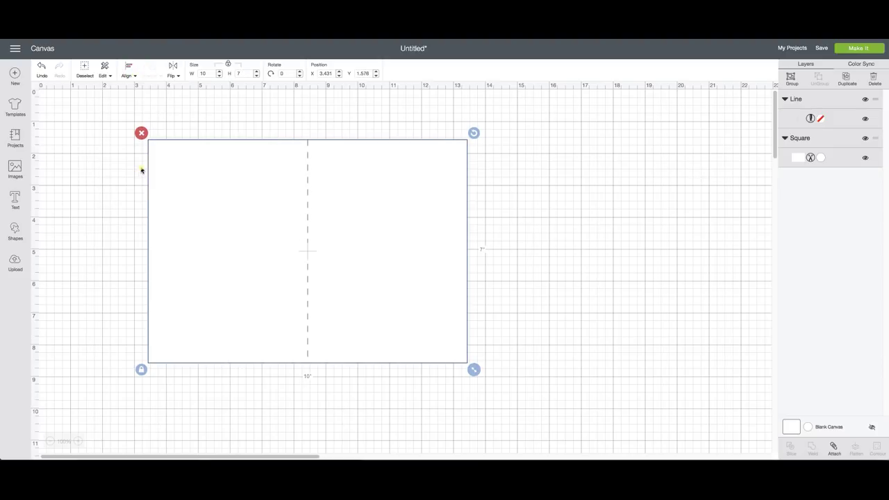
pyautogui.click(833, 448)
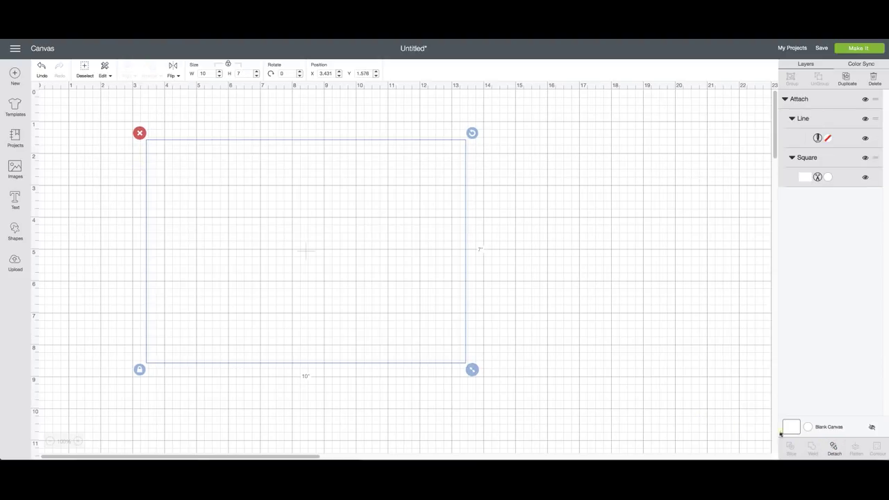
# - Move the attached card down and to the left on the canvas
pyautogui.moveTo(400, 297); pyautogui.dragTo(353, 277)
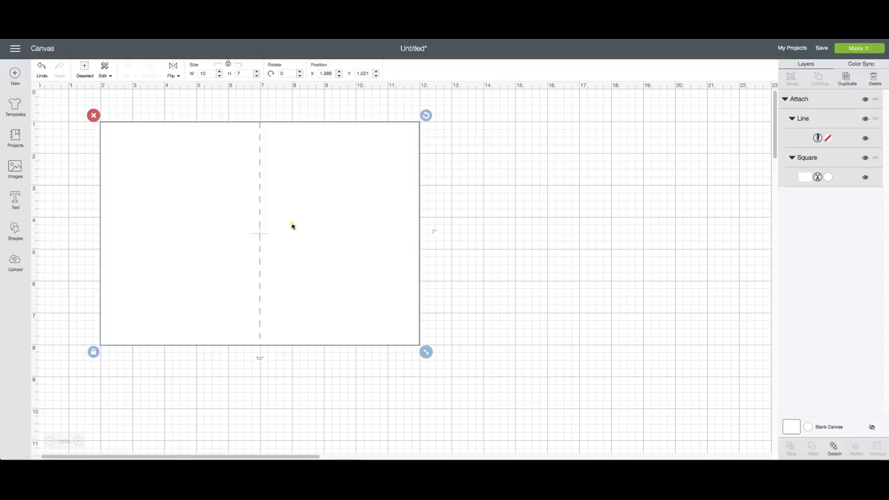
pyautogui.moveTo(247, 224); pyautogui.dragTo(252, 224)
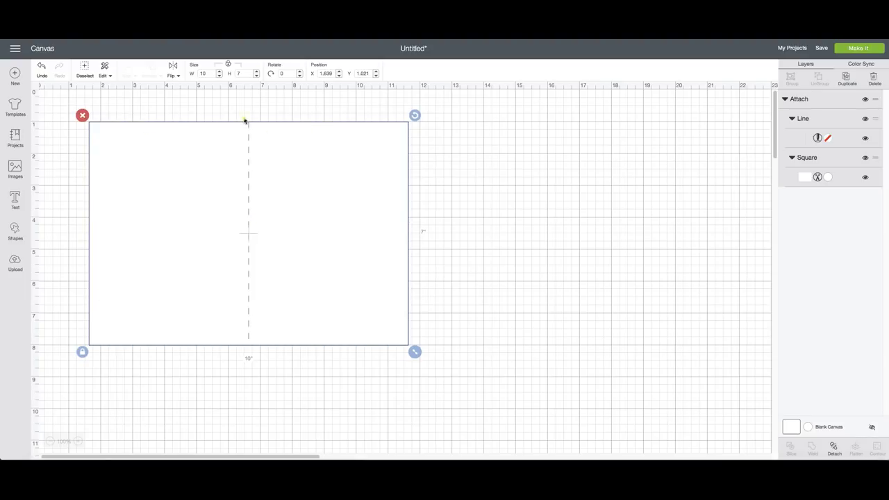
pyautogui.moveTo(250, 161); pyautogui.dragTo(246, 243)
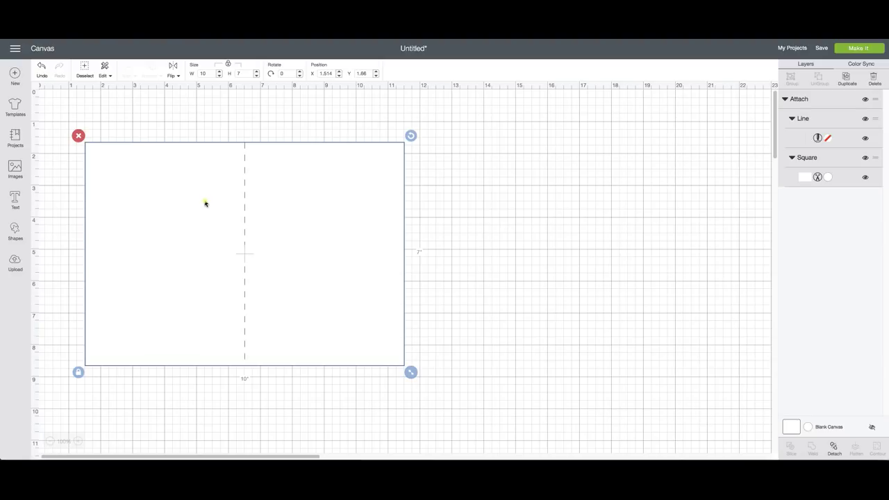
# - Rotate the card 90 degrees to portrait, then back to 0 for landscape
pyautogui.click(283, 73)
pyautogui.press('Return')
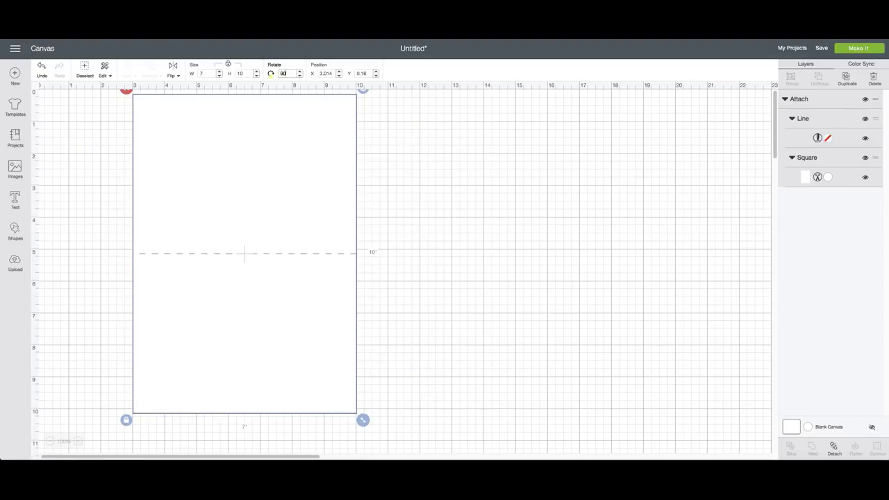
pyautogui.moveTo(251, 190); pyautogui.dragTo(250, 217)
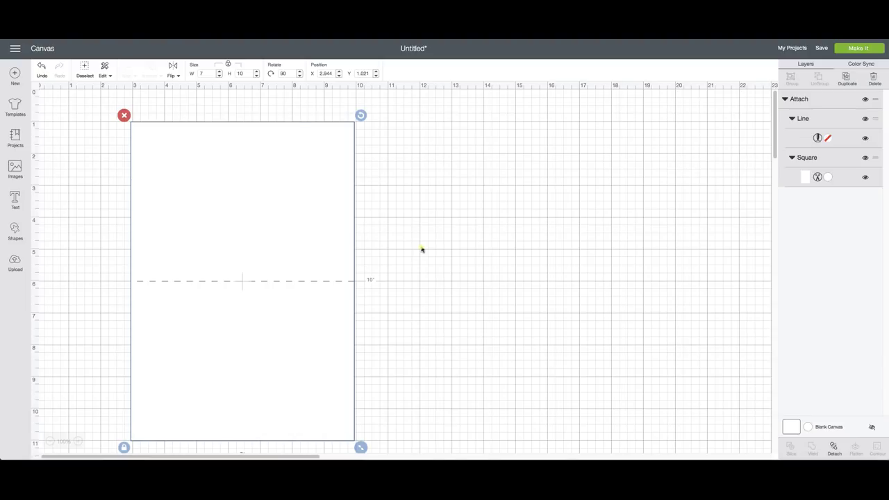
pyautogui.click(284, 73)
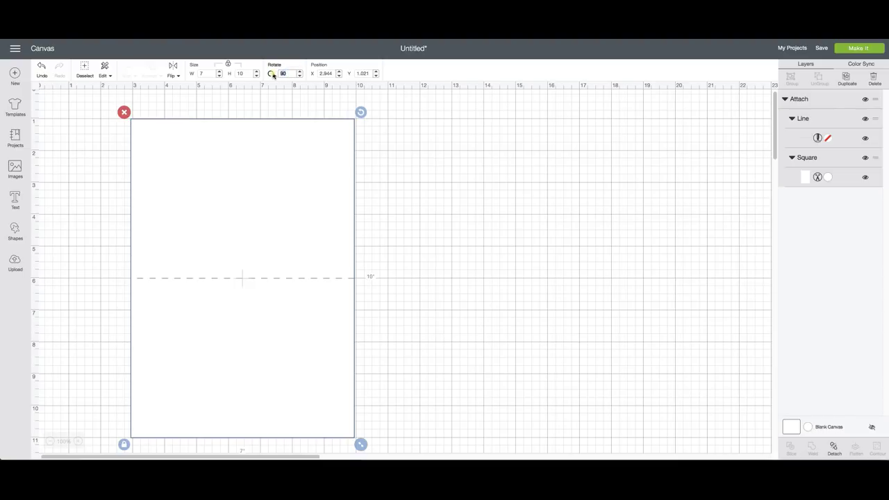
pyautogui.press('Return')
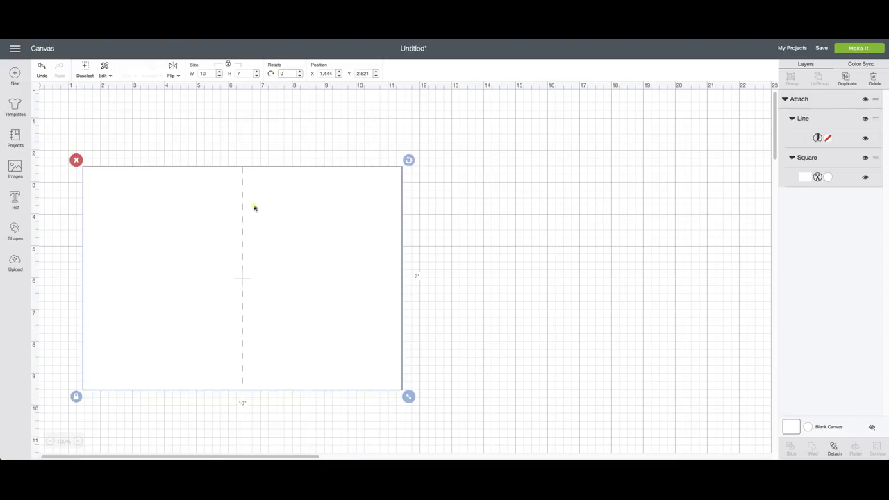
pyautogui.click(255, 216)
# - Save the project as '5x7 Base' and nudge the card up and right
pyautogui.click(819, 48)
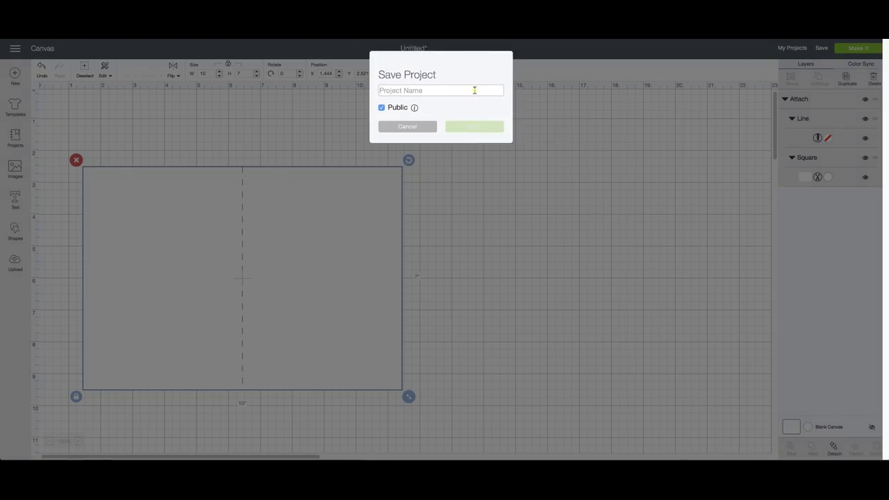
pyautogui.write('%x')
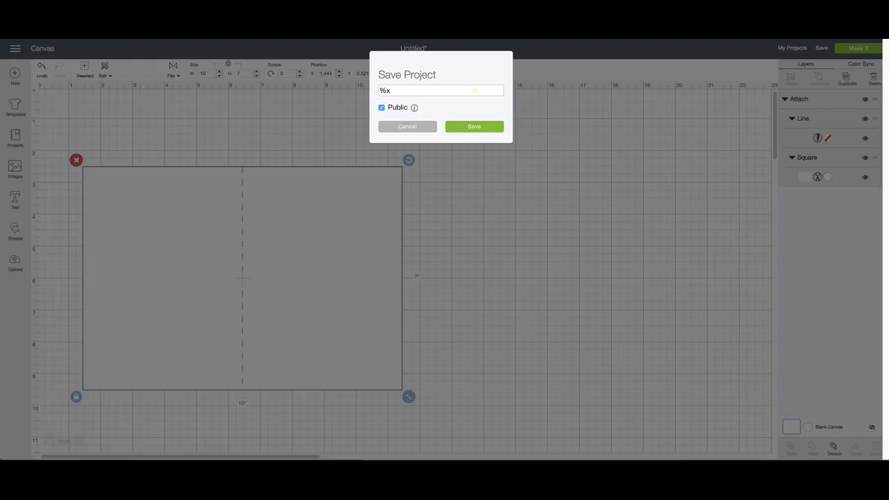
pyautogui.press('BackSpace')
pyautogui.press('BackSpace')
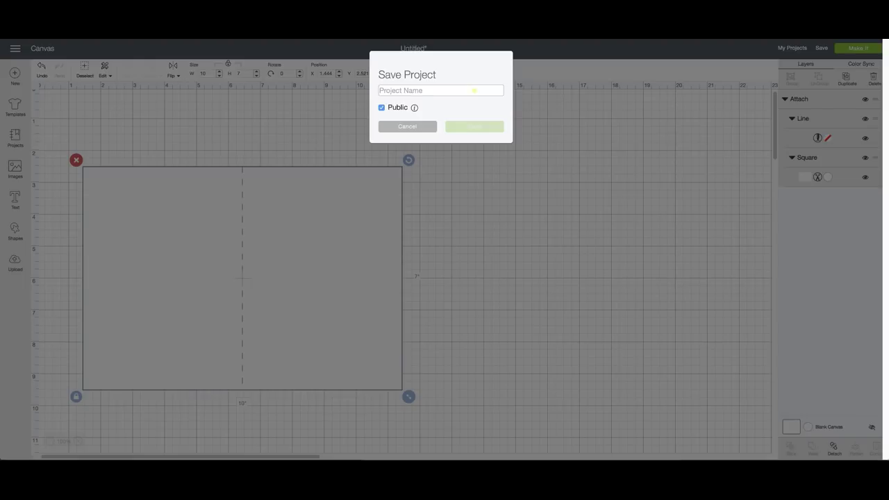
pyautogui.write('5x7 Base')
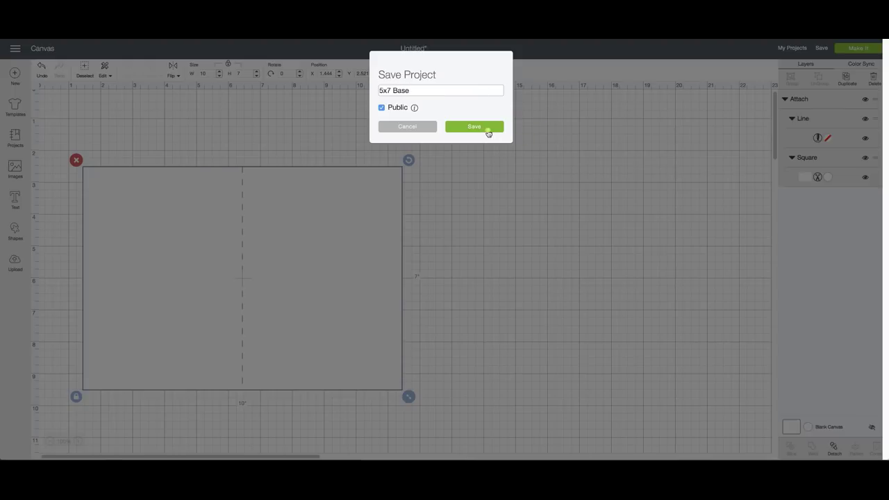
pyautogui.click(489, 127)
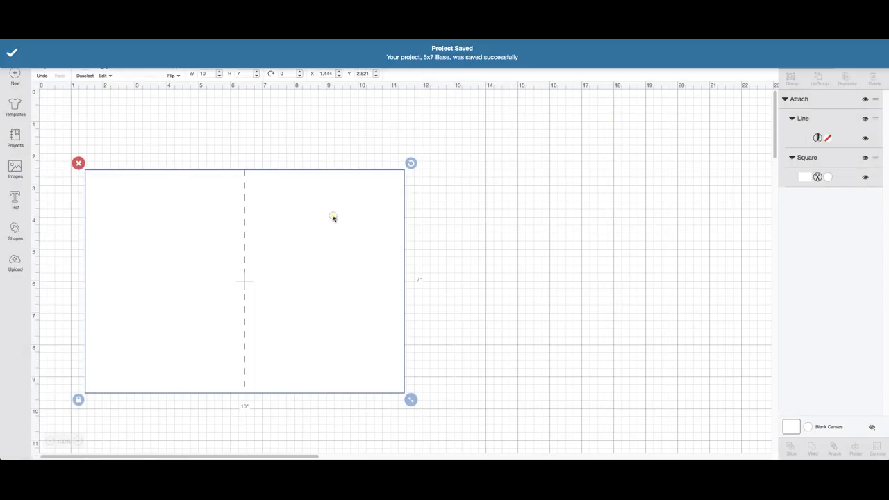
pyautogui.moveTo(332, 214); pyautogui.dragTo(395, 206)
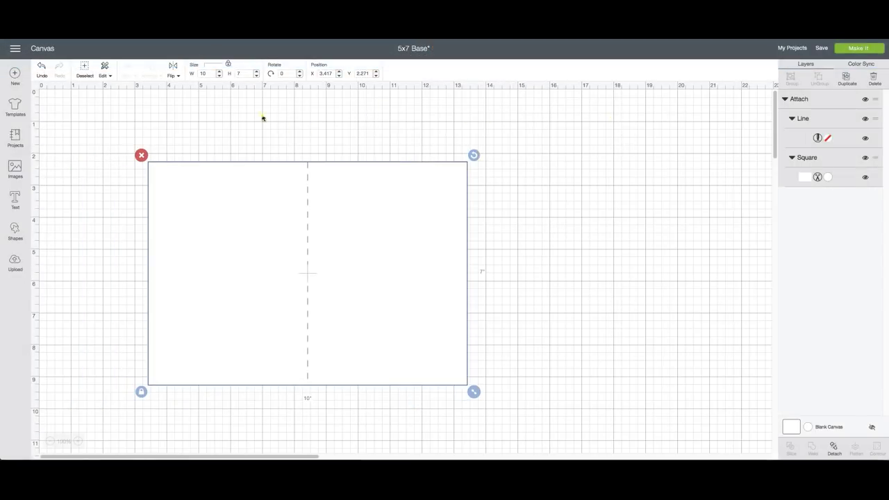
pyautogui.click(785, 48)
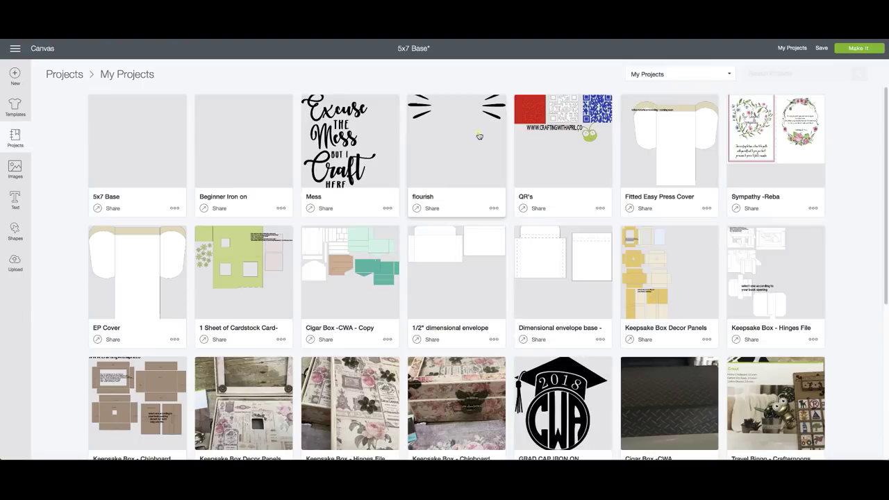
# - Load the saved 5x7 Base project, replacing the unsaved canvas, and shift the card up-right
pyautogui.click(133, 139)
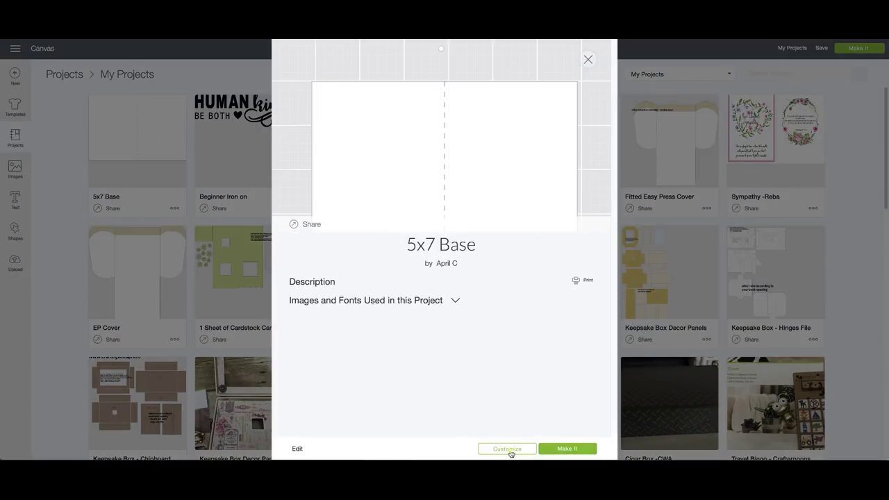
pyautogui.click(507, 449)
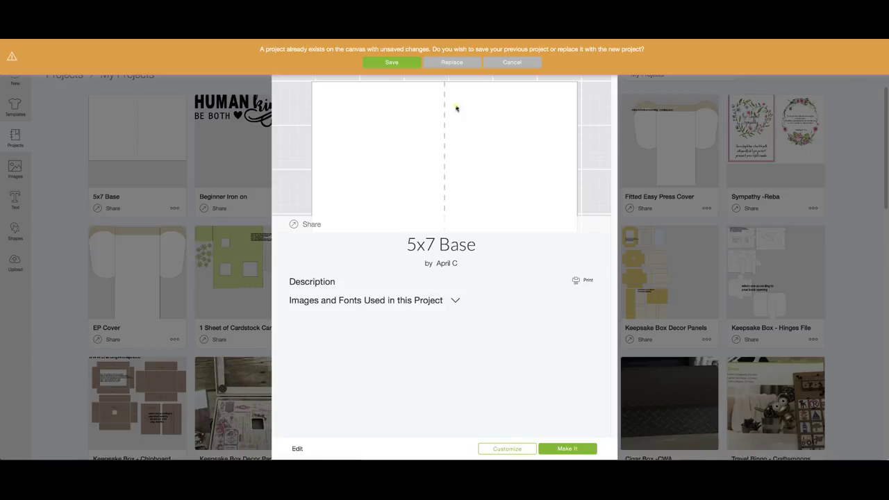
pyautogui.click(455, 63)
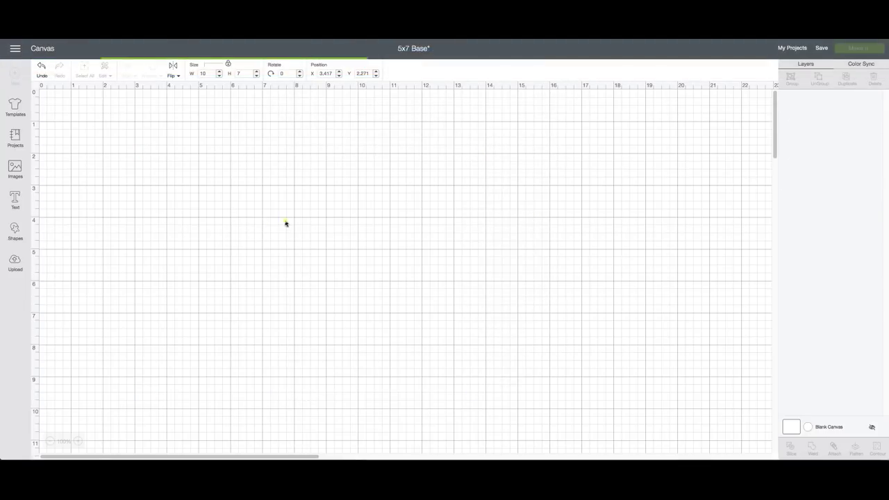
pyautogui.moveTo(262, 242); pyautogui.dragTo(292, 223)
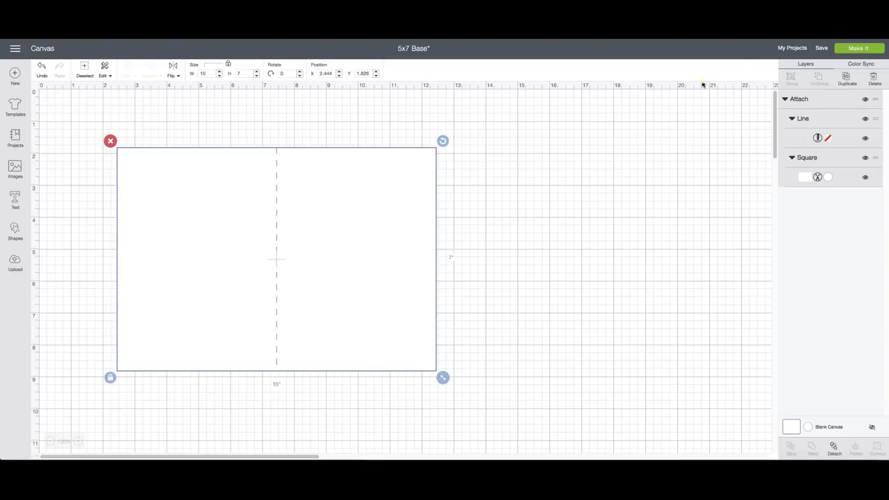
pyautogui.click(820, 48)
# - Save a copy named '5x7 Base - Aunt's Birthday card'
pyautogui.click(830, 76)
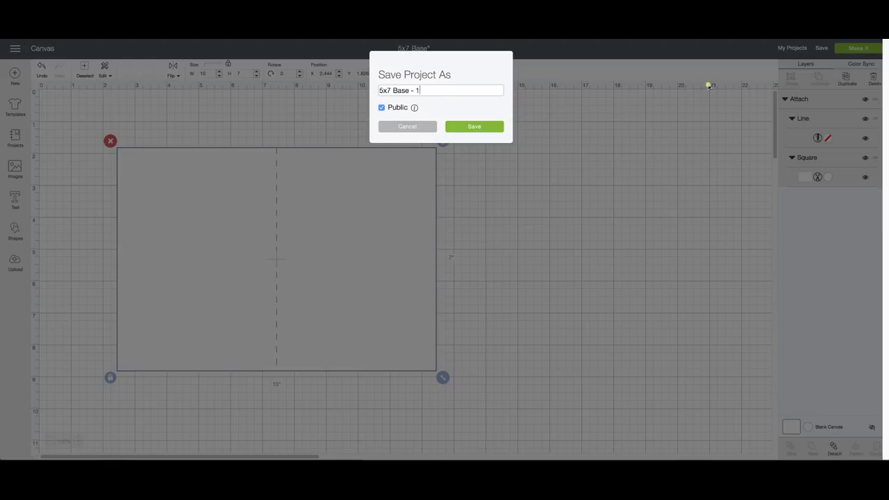
pyautogui.doubleClick(416, 90)
pyautogui.click(449, 91)
pyautogui.write('hday card')
pyautogui.click(472, 126)
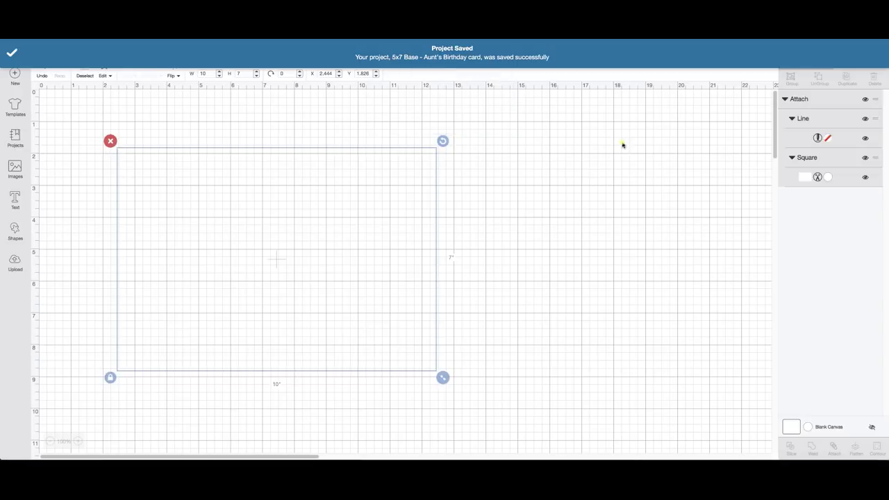
# - Rotate the card counterclockwise, then open the original 5x7 Base details in My Projects
pyautogui.click(331, 179)
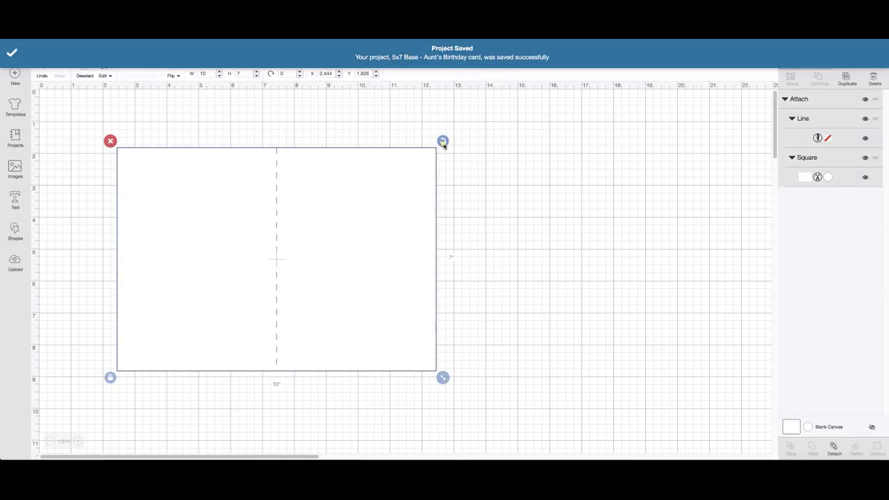
pyautogui.moveTo(442, 141); pyautogui.dragTo(292, 243)
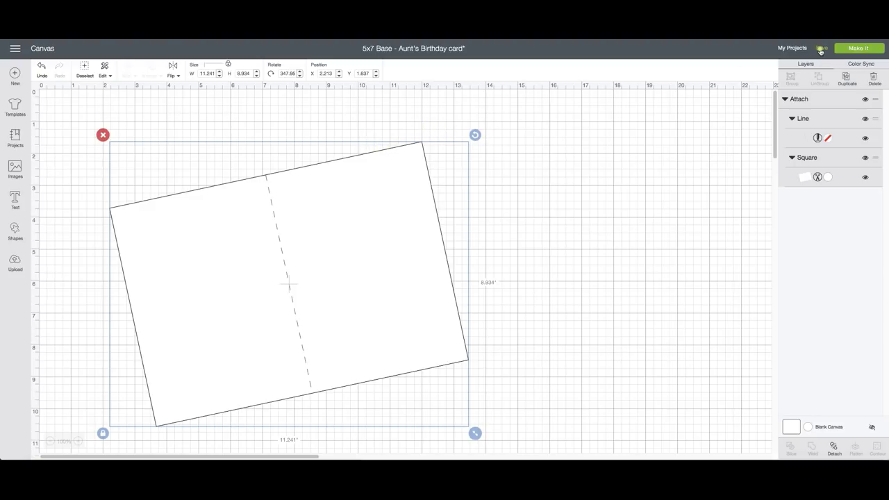
pyautogui.click(794, 49)
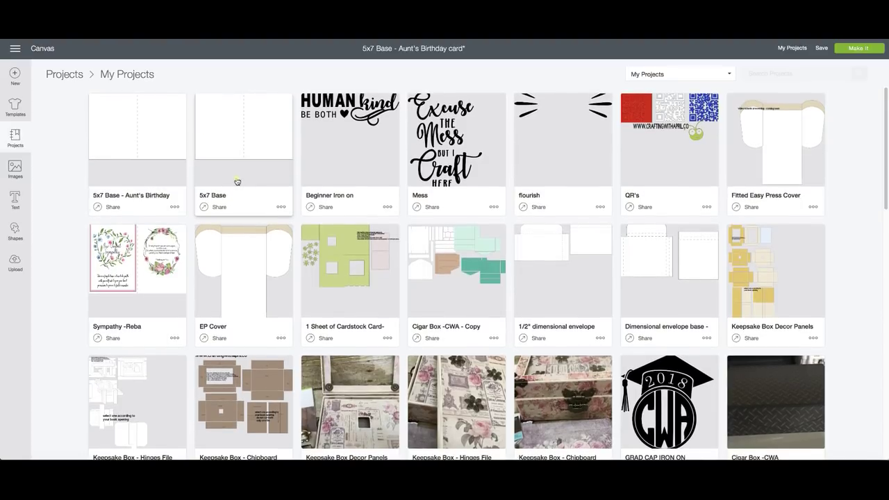
pyautogui.click(237, 182)
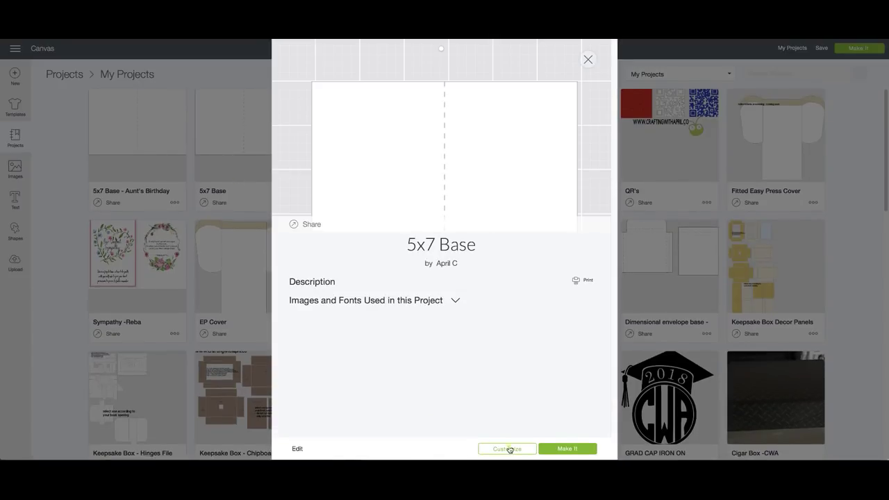
# - Load the original 5x7 Base onto the canvas, replacing the tilted copy
pyautogui.click(509, 449)
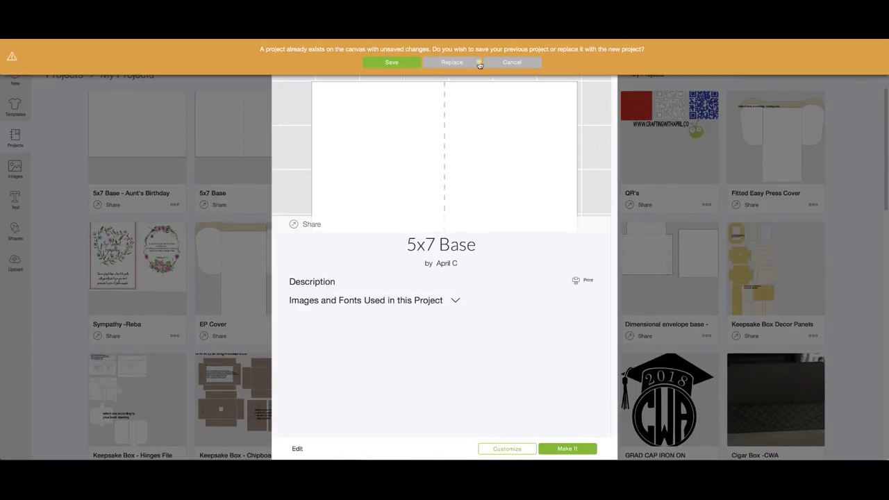
pyautogui.click(463, 62)
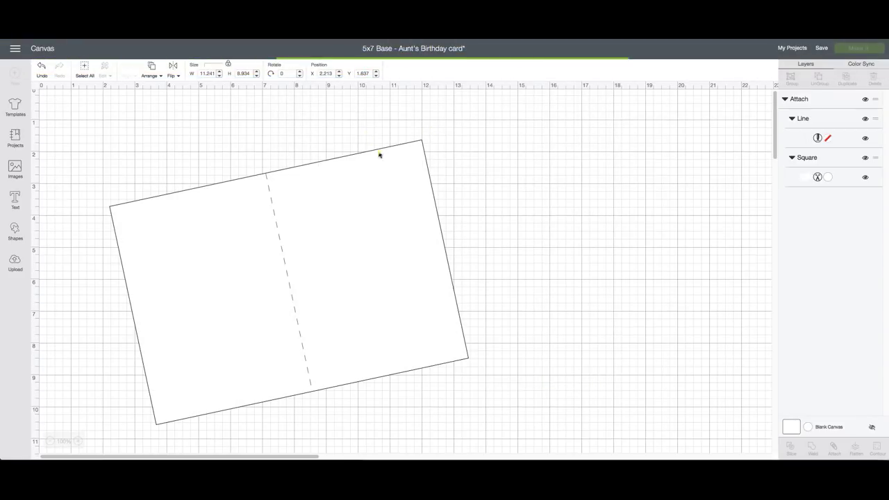
# - Search the image library for 'envelope', returning 1049 results
pyautogui.click(15, 169)
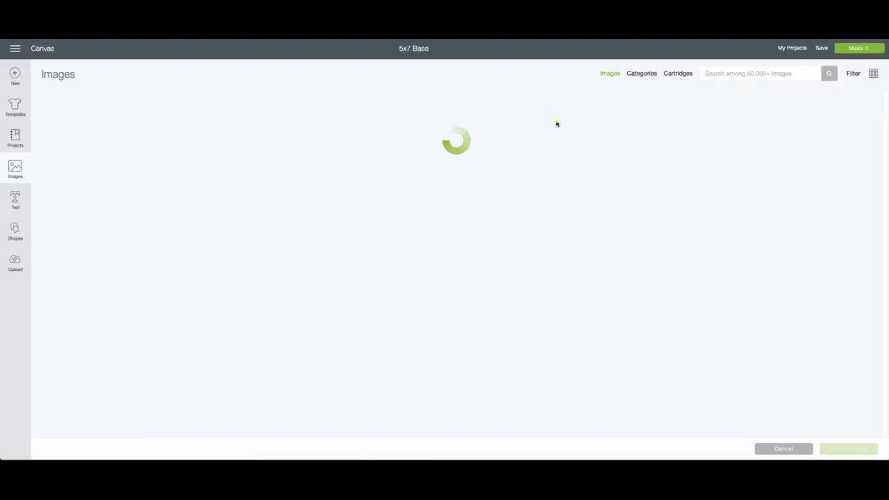
pyautogui.click(741, 74)
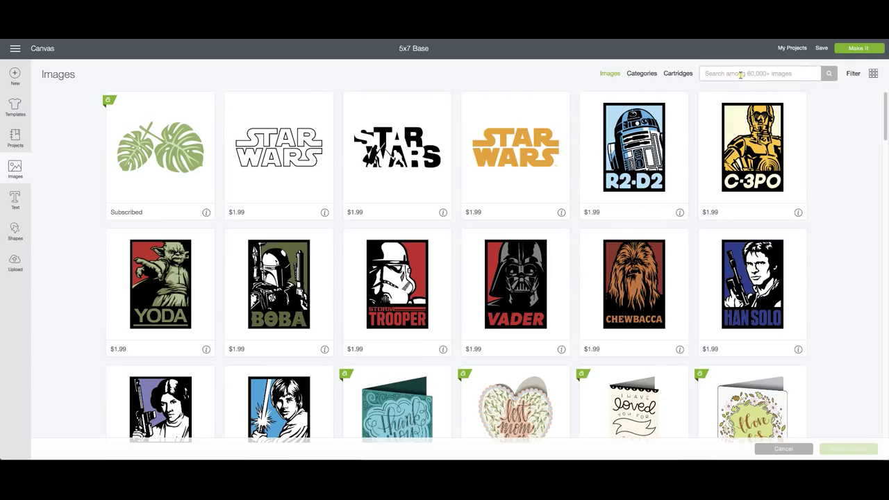
pyautogui.write('envelope')
pyautogui.press('Return')
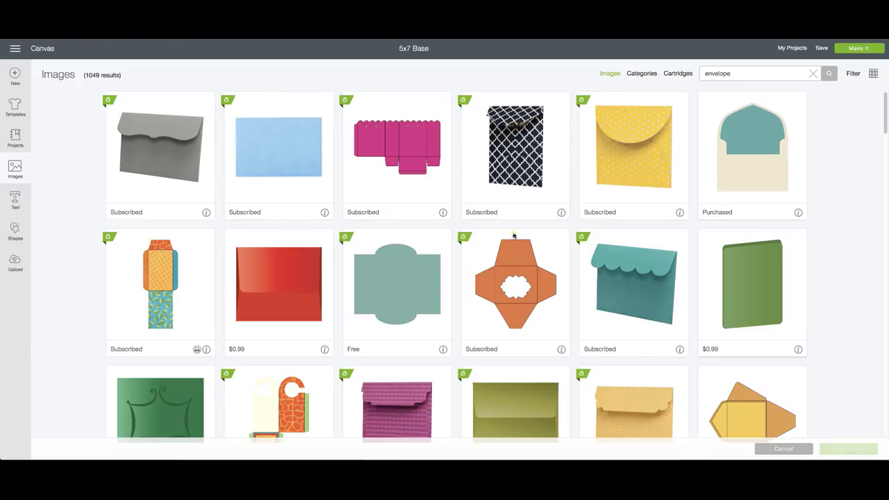
pyautogui.click(854, 74)
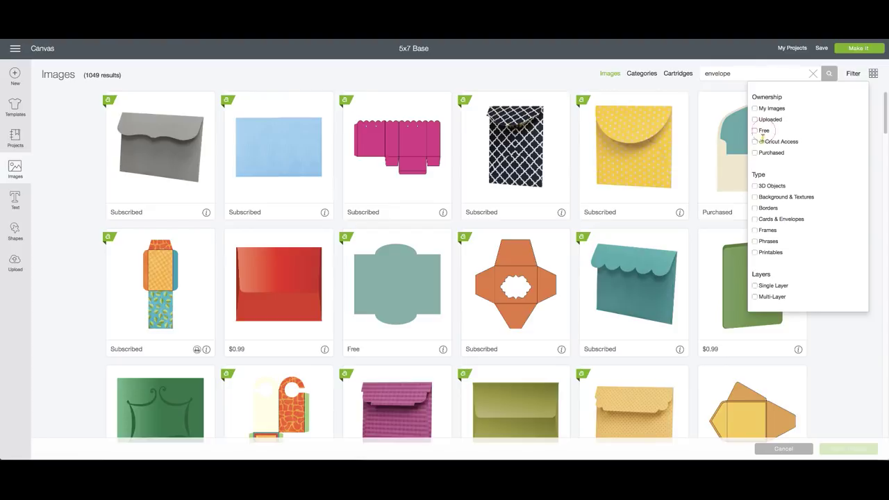
# - Insert the free green Envelope image and place it against the card's right edge
pyautogui.click(757, 130)
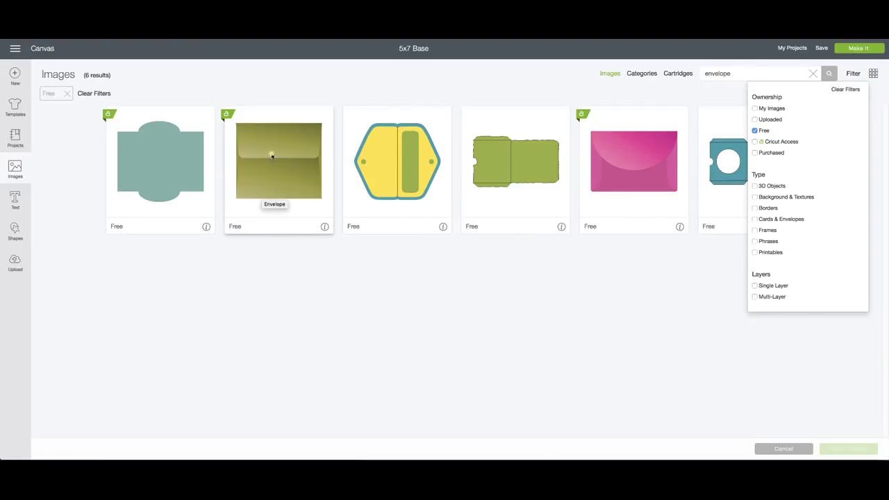
pyautogui.click(275, 157)
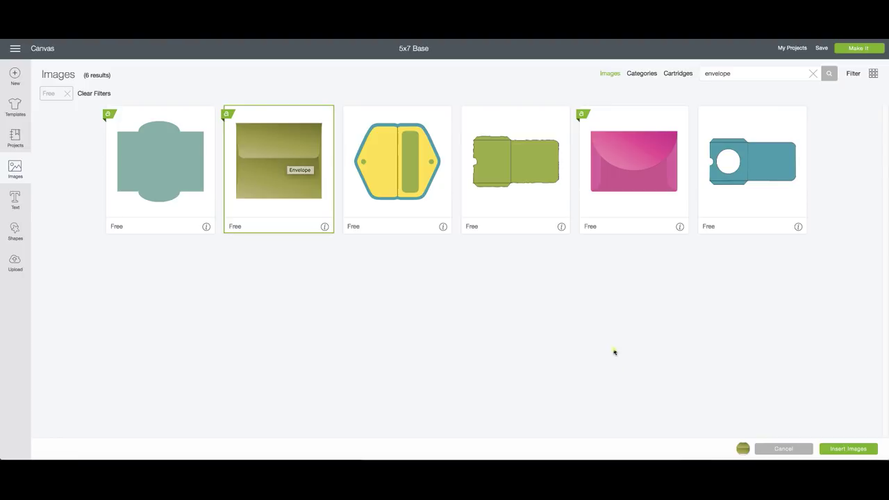
pyautogui.click(847, 448)
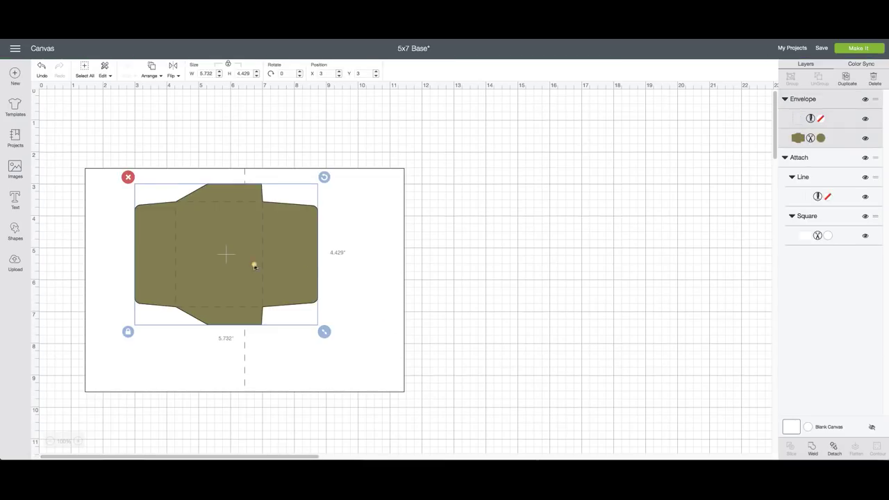
pyautogui.moveTo(254, 266); pyautogui.dragTo(498, 222)
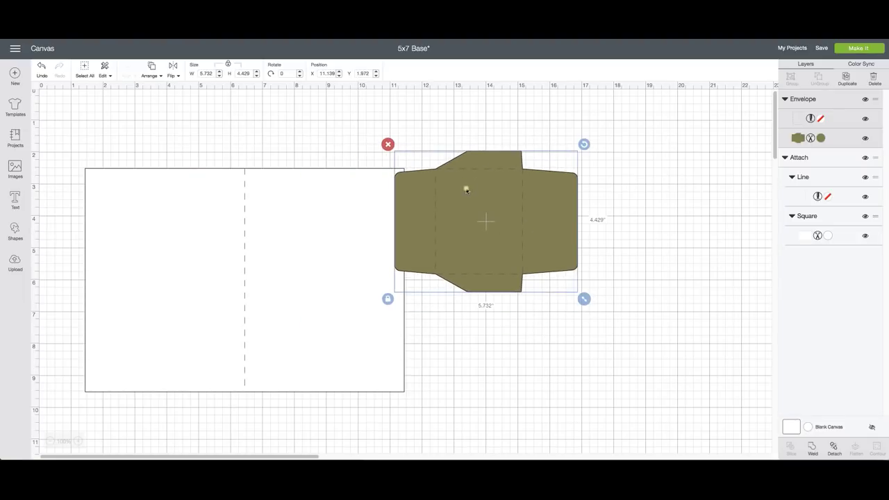
pyautogui.scroll(-1, 458, 229)
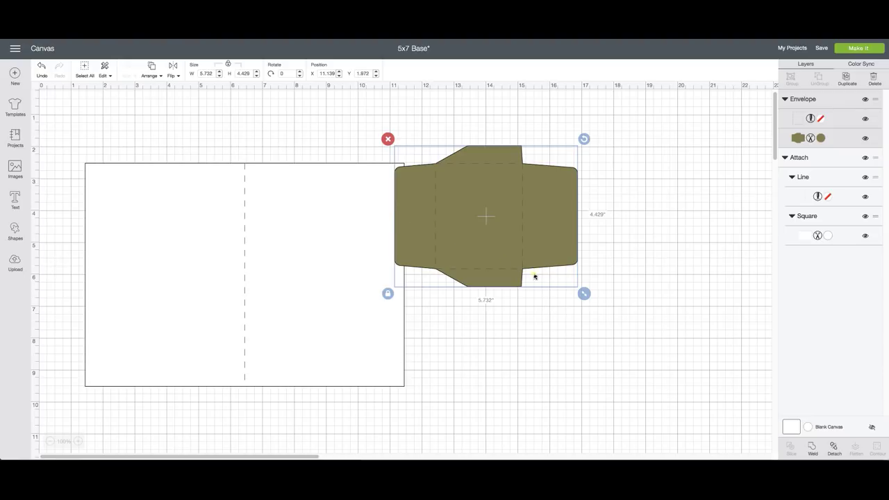
pyautogui.click(322, 287)
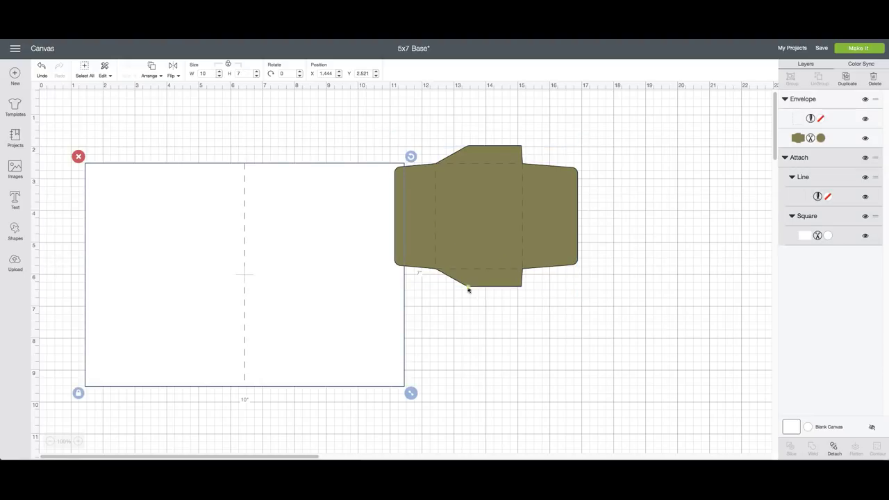
pyautogui.click(466, 235)
pyautogui.moveTo(451, 203); pyautogui.dragTo(445, 230)
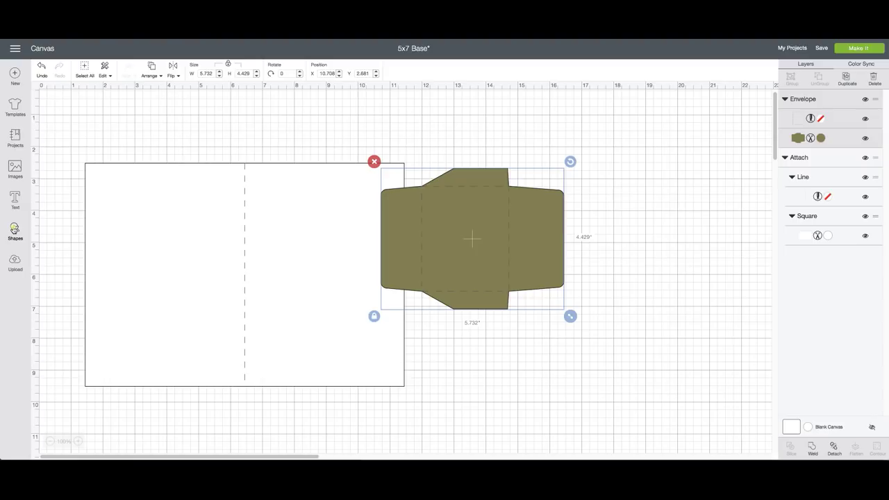
# - Add a 5 by 7 inch square and move it onto the card's right half
pyautogui.click(14, 229)
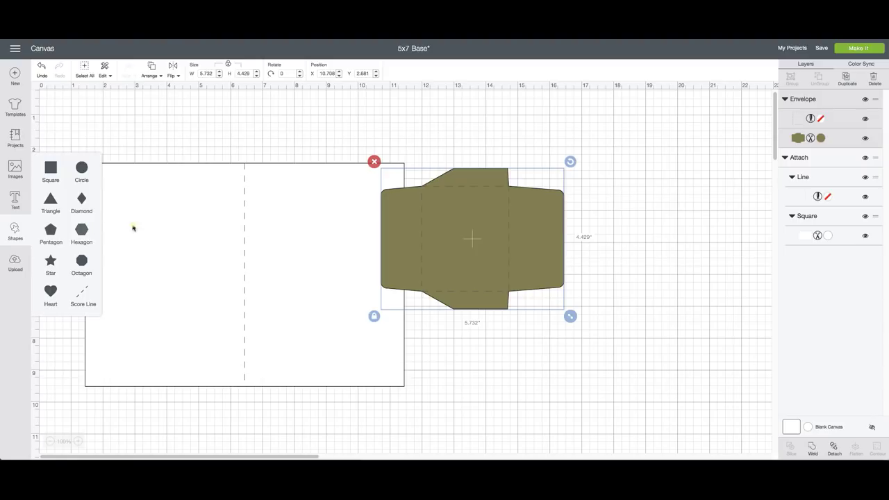
pyautogui.click(51, 169)
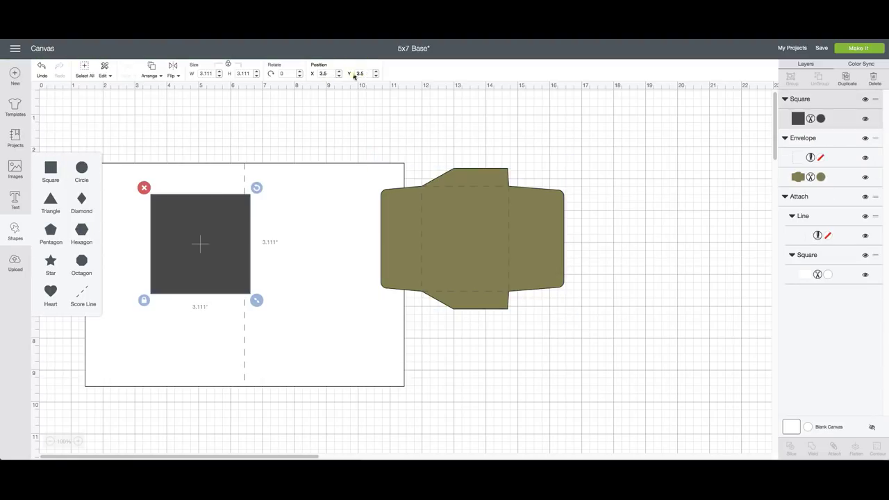
pyautogui.click(227, 65)
pyautogui.click(198, 72)
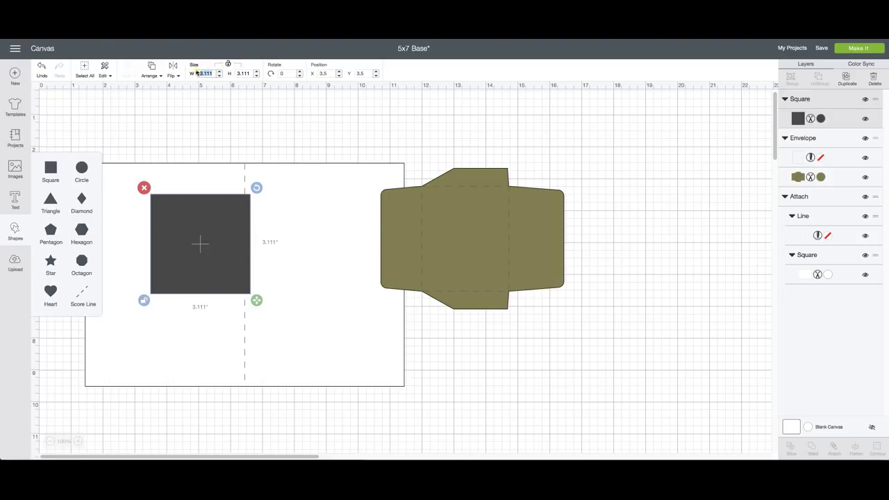
pyautogui.write('5')
pyautogui.click(252, 73)
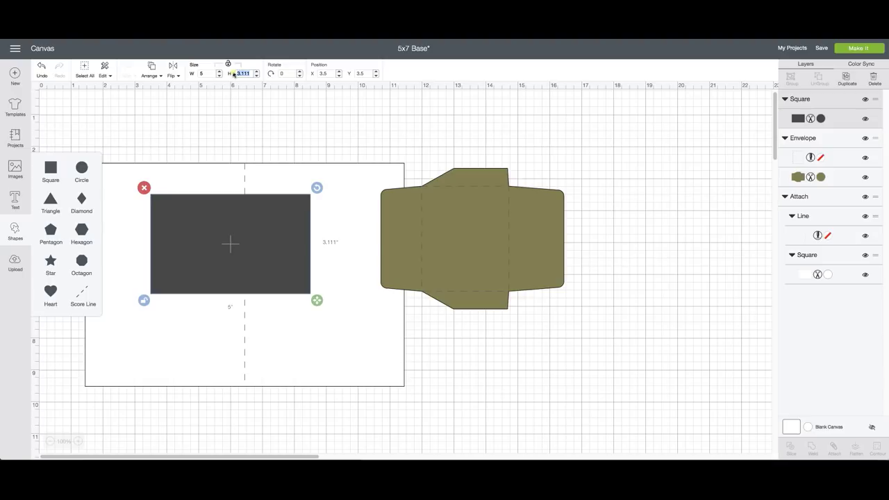
pyautogui.write('7')
pyautogui.press('Return')
pyautogui.moveTo(248, 252); pyautogui.dragTo(446, 229)
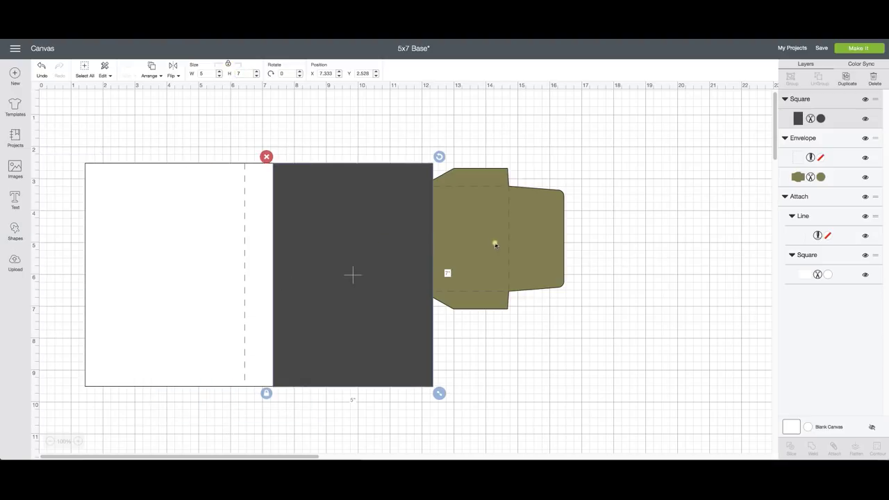
# - Enlarge the envelope and centre the dark square over it
pyautogui.click(498, 242)
pyautogui.moveTo(570, 316); pyautogui.dragTo(701, 416)
pyautogui.moveTo(563, 341); pyautogui.dragTo(540, 315)
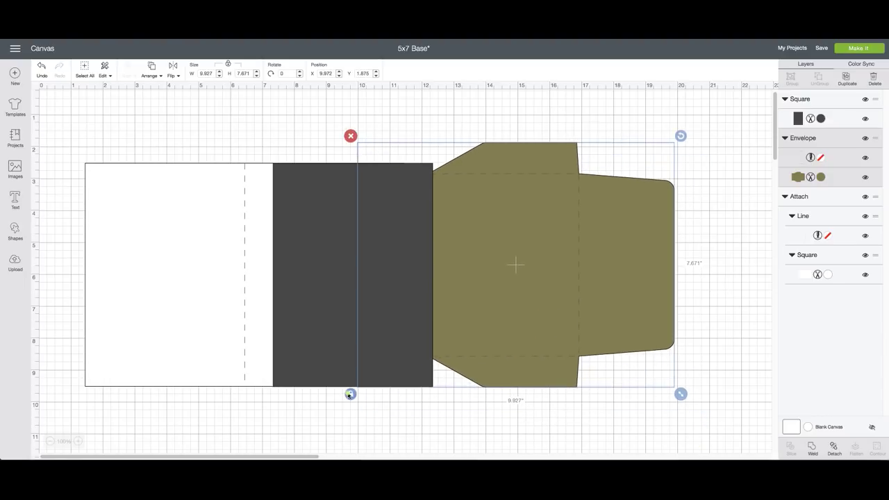
pyautogui.moveTo(680, 396); pyautogui.dragTo(698, 409)
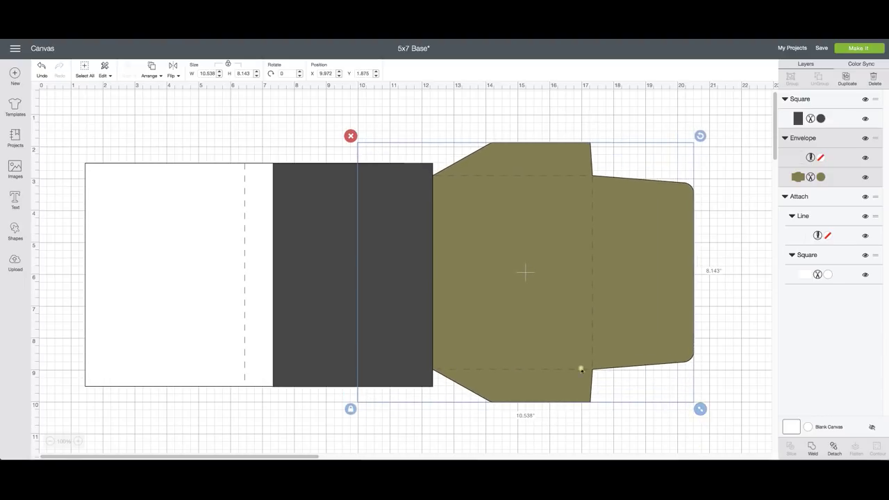
pyautogui.moveTo(347, 304); pyautogui.dragTo(383, 276)
pyautogui.keyDown('shift'); pyautogui.click(622, 307); pyautogui.keyUp('shift')
pyautogui.click(498, 280)
pyautogui.keyDown('shift'); pyautogui.click(531, 327); pyautogui.keyUp('shift')
pyautogui.moveTo(582, 399); pyautogui.dragTo(631, 437)
pyautogui.click(437, 335)
pyautogui.moveTo(472, 334); pyautogui.dragTo(458, 335)
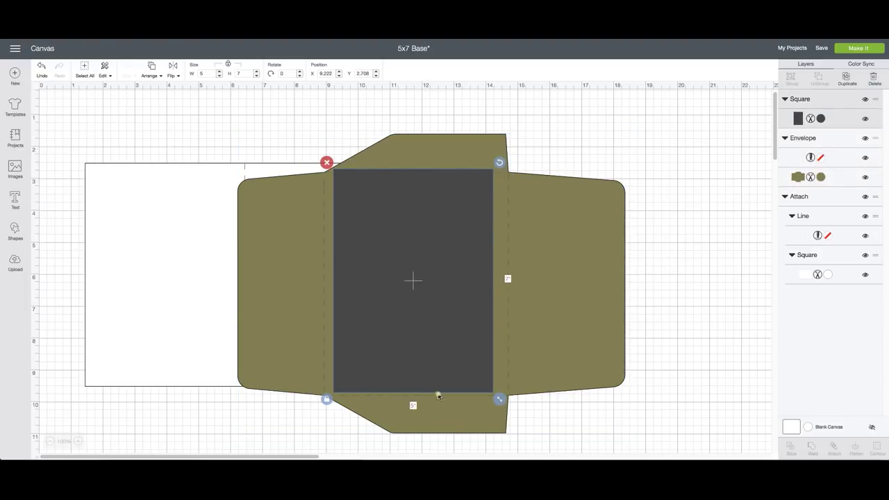
pyautogui.moveTo(404, 236); pyautogui.dragTo(400, 240)
# - Enlarge the envelope to 12.732 by 9.839, fit the square inside its folds, then shrink slightly
pyautogui.scroll(-5, 533, 290)
pyautogui.click(526, 219)
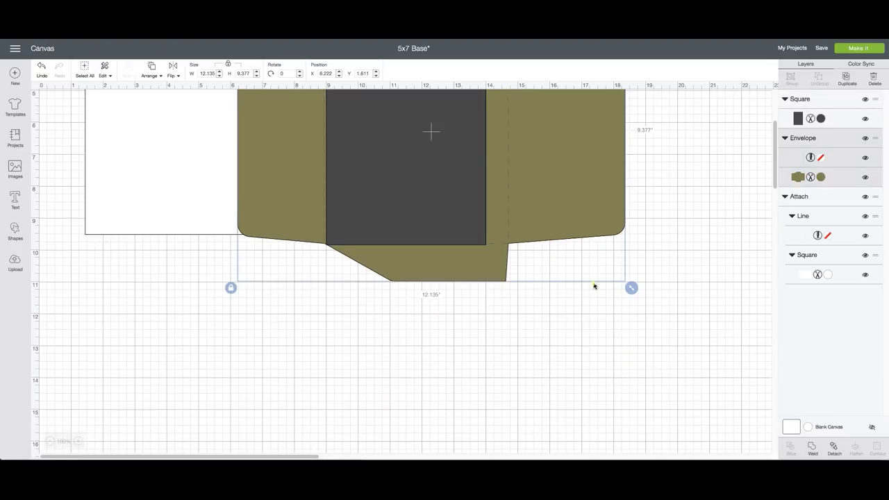
pyautogui.moveTo(631, 288); pyautogui.dragTo(650, 302)
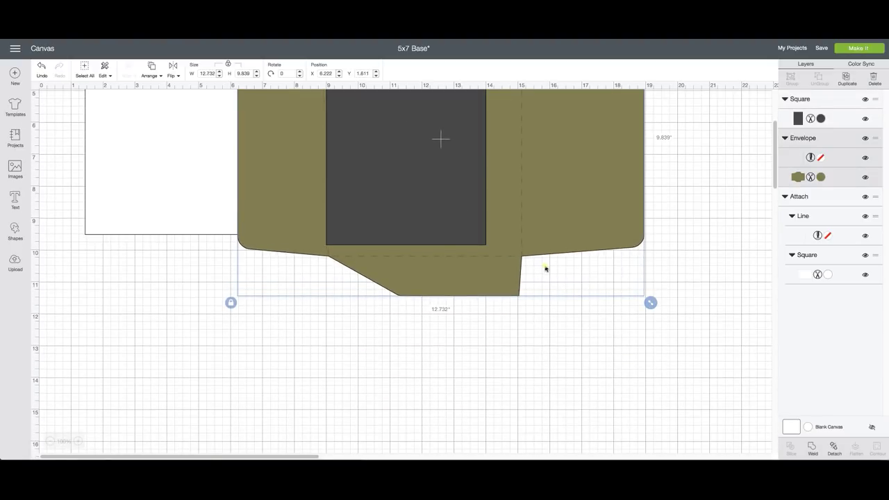
pyautogui.scroll(3, 545, 268)
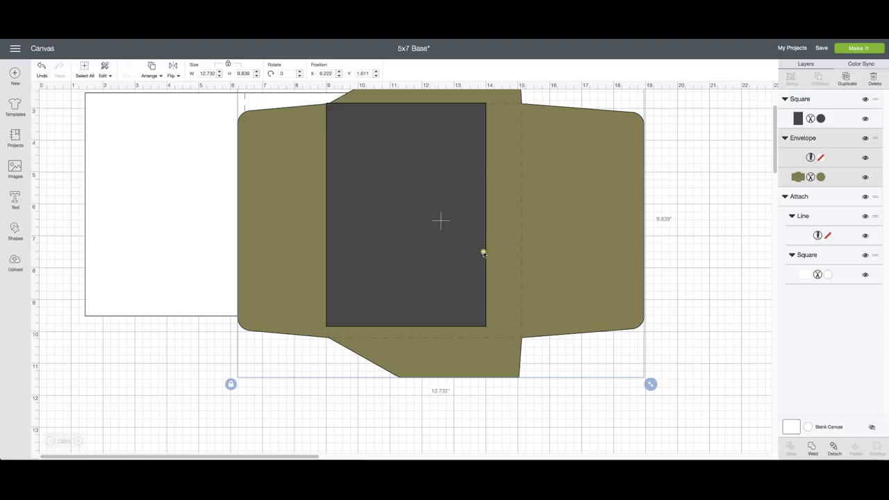
pyautogui.moveTo(446, 236); pyautogui.dragTo(452, 237)
pyautogui.click(574, 312)
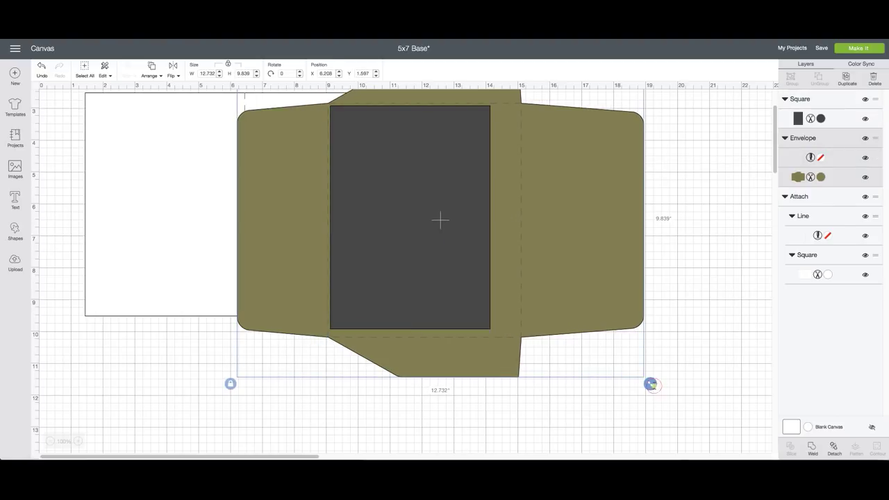
pyautogui.moveTo(651, 383); pyautogui.dragTo(638, 374)
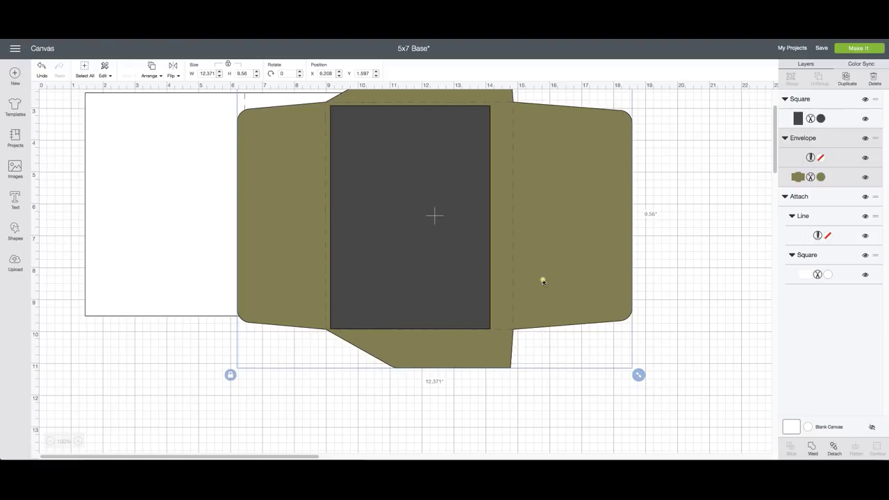
pyautogui.moveTo(544, 281); pyautogui.dragTo(547, 284)
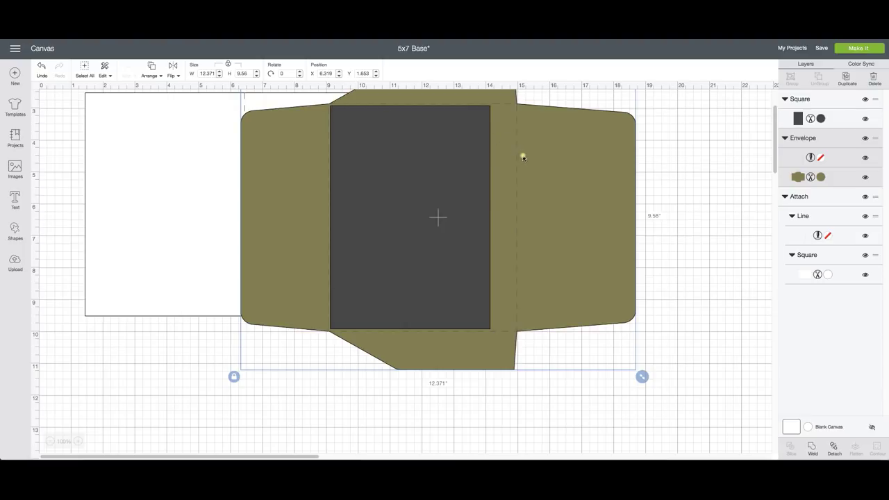
# - Unlock proportions, narrow the envelope to 10.885 inches wide, and move the square onto the card
pyautogui.click(234, 378)
pyautogui.moveTo(643, 379); pyautogui.dragTo(609, 377)
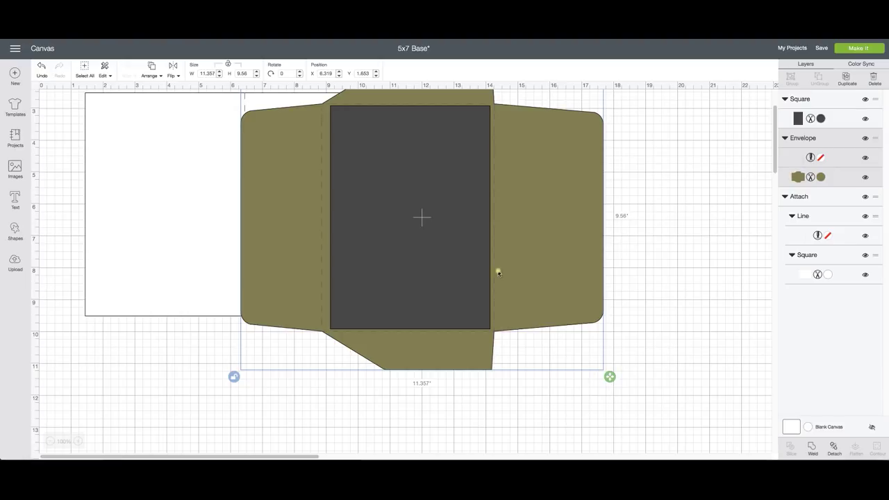
pyautogui.moveTo(512, 257); pyautogui.dragTo(520, 257)
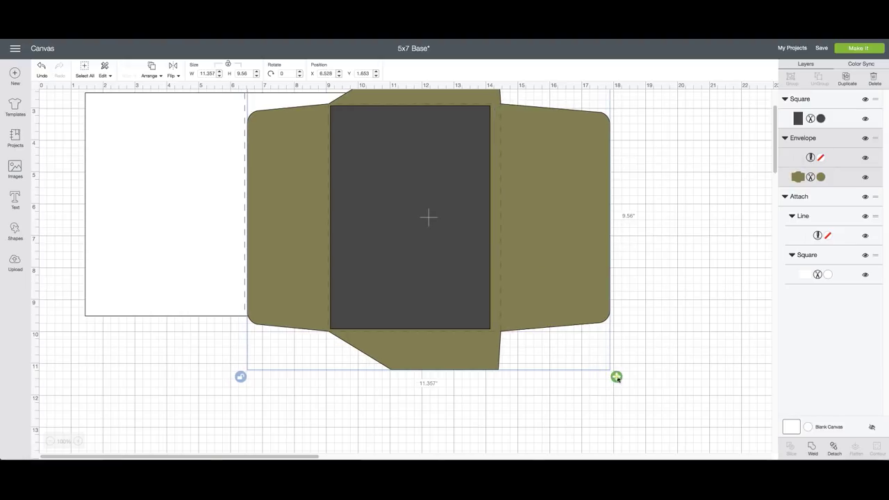
pyautogui.moveTo(616, 378); pyautogui.dragTo(605, 377)
pyautogui.moveTo(542, 280); pyautogui.dragTo(545, 279)
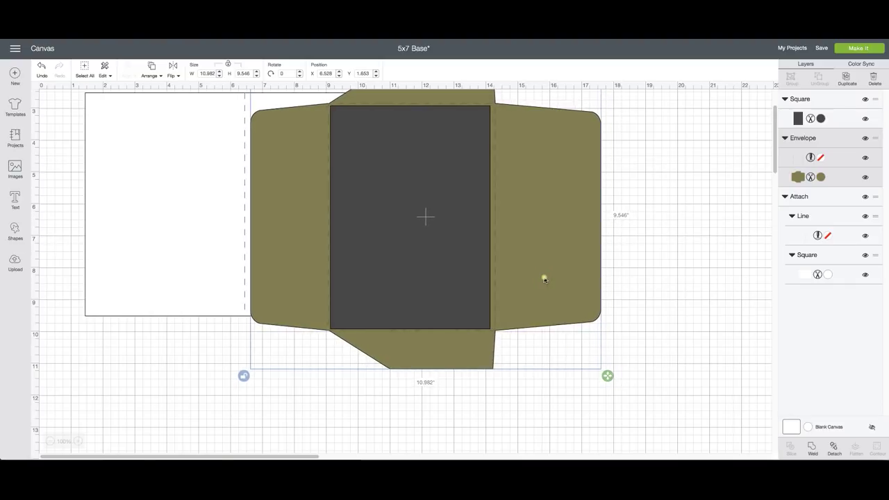
pyautogui.moveTo(607, 375); pyautogui.dragTo(604, 376)
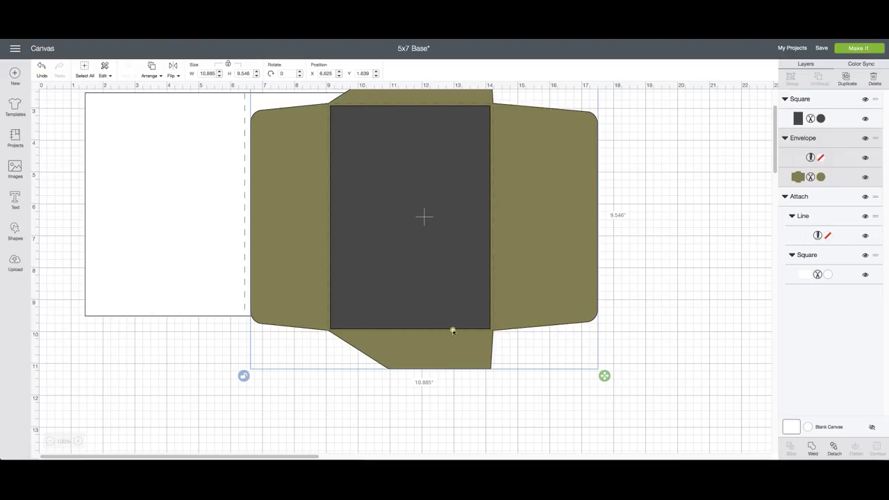
pyautogui.moveTo(447, 247); pyautogui.dragTo(219, 249)
pyautogui.click(449, 242)
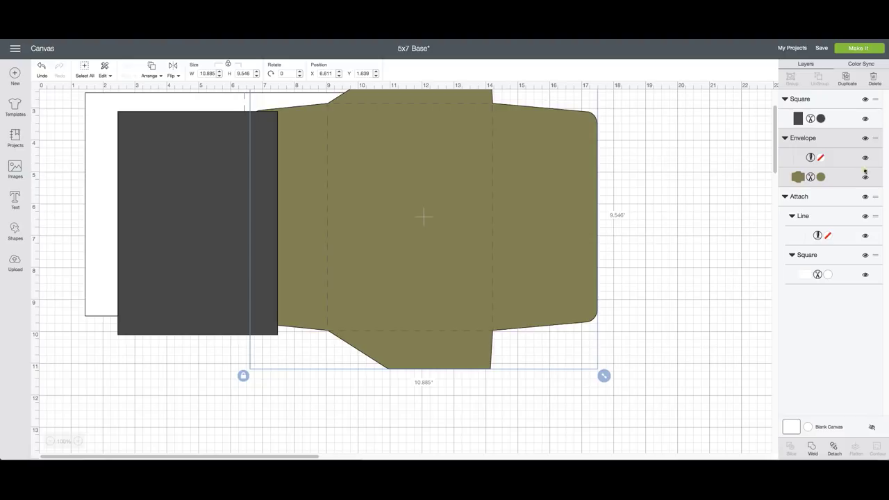
# - Make the envelope mint green and move it to the right
pyautogui.click(799, 177)
pyautogui.click(705, 231)
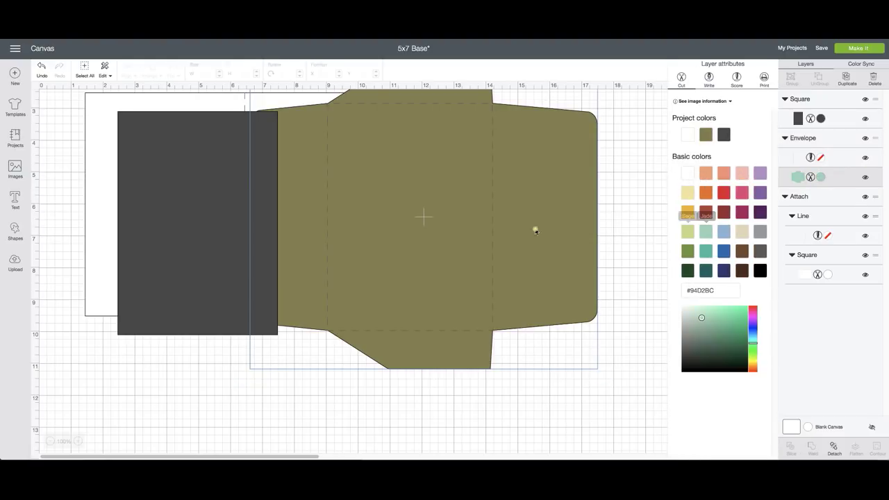
pyautogui.moveTo(514, 233); pyautogui.dragTo(585, 244)
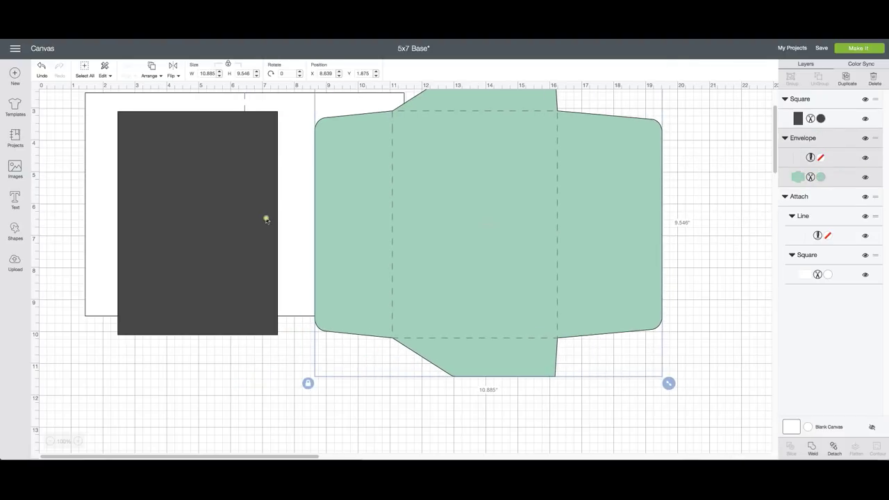
# - Delete the dark 5x7 guide square
pyautogui.click(260, 219)
pyautogui.moveTo(257, 218); pyautogui.dragTo(248, 246)
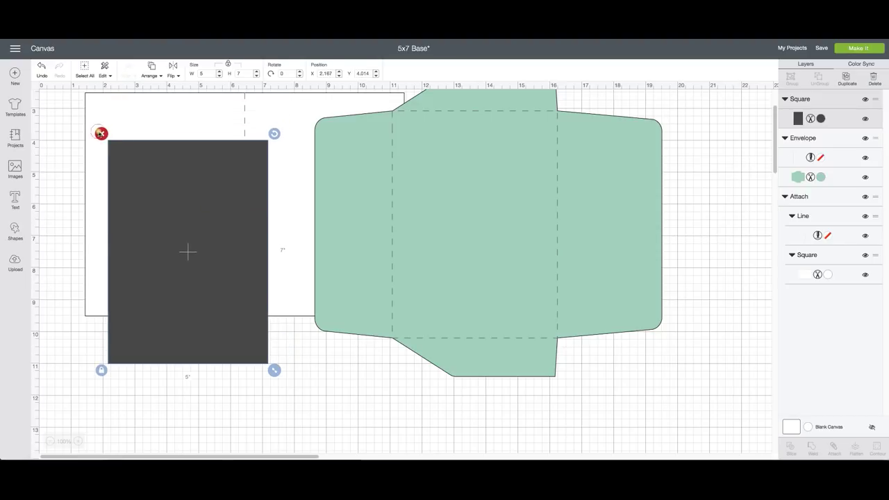
pyautogui.click(101, 133)
# - Move the white card down beside the envelope and nudge the envelope into place
pyautogui.moveTo(484, 211); pyautogui.dragTo(488, 226)
pyautogui.moveTo(268, 204); pyautogui.dragTo(286, 244)
pyautogui.moveTo(463, 234); pyautogui.dragTo(464, 238)
# - Save the project under its current name, then shift the envelope further right
pyautogui.click(821, 48)
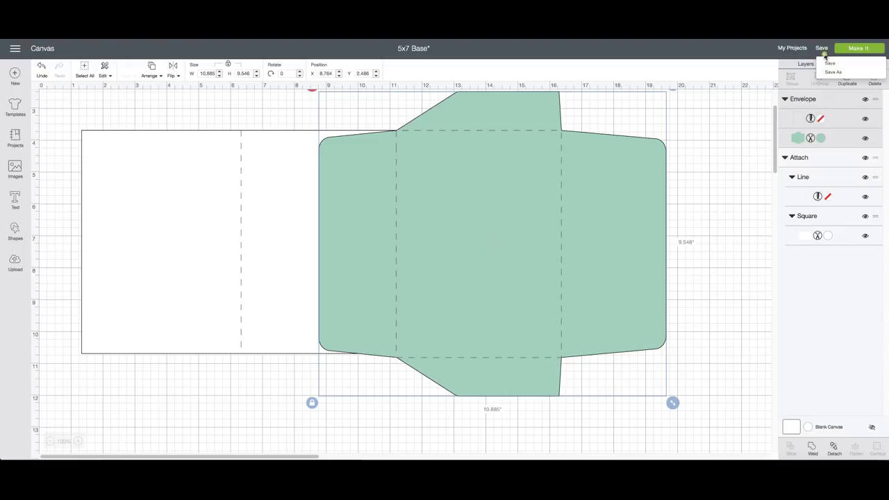
pyautogui.click(827, 62)
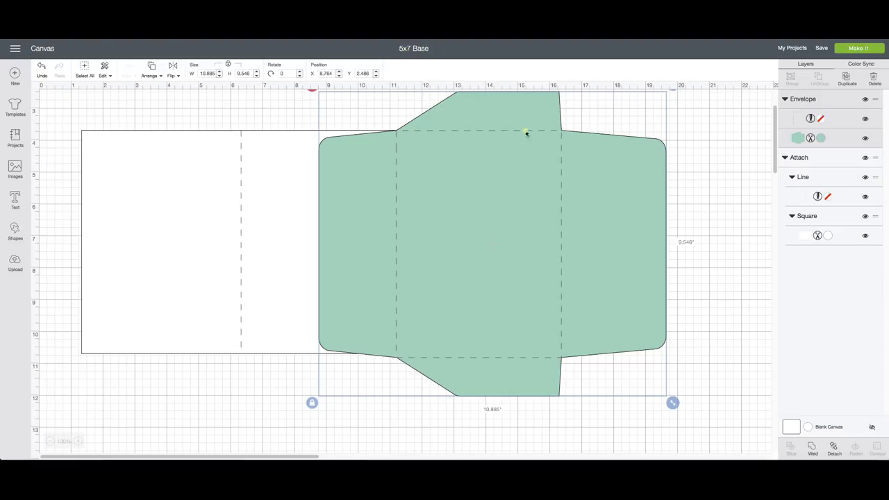
pyautogui.moveTo(417, 277); pyautogui.dragTo(437, 278)
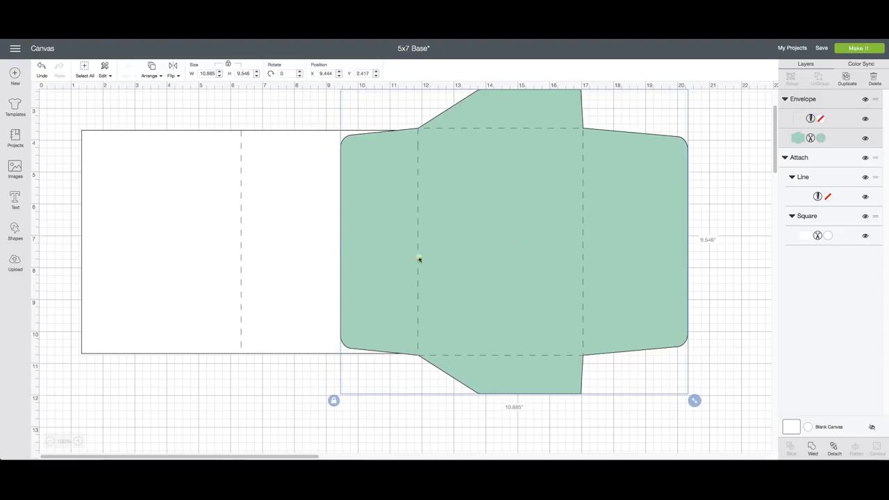
# - Save a copy named 'Uncles Bday' and go to the My Projects gallery
pyautogui.click(820, 48)
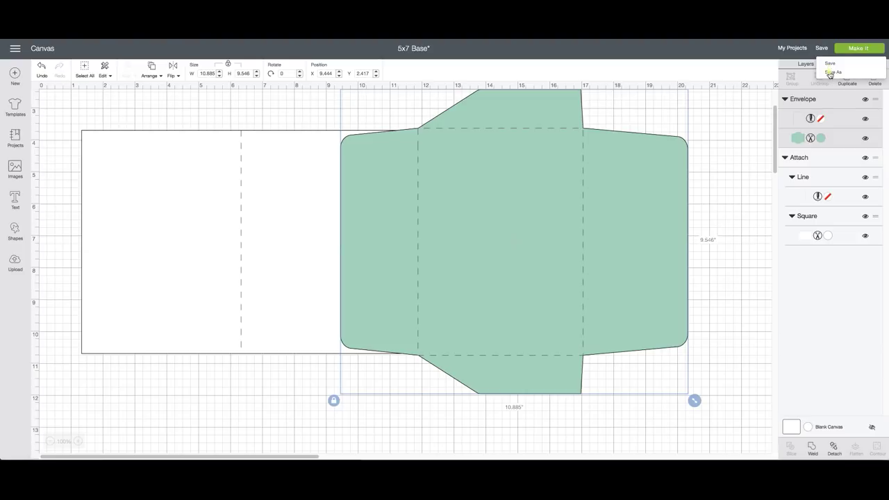
pyautogui.click(828, 74)
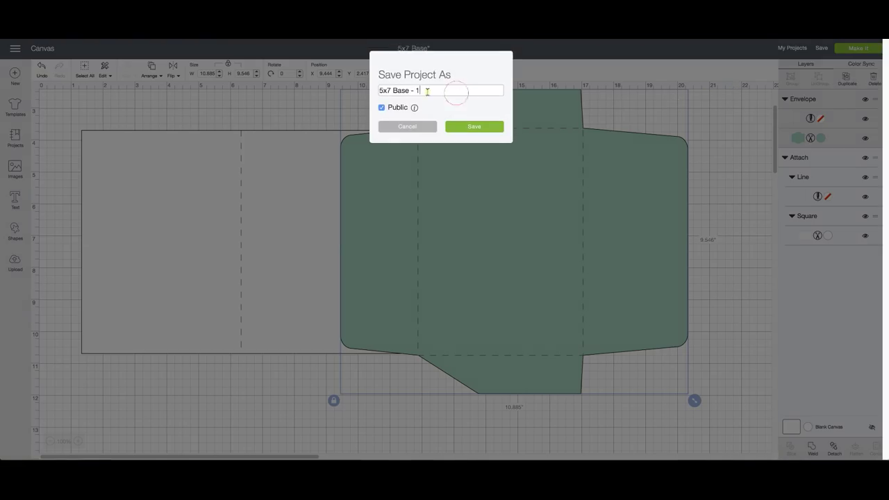
pyautogui.moveTo(451, 91); pyautogui.dragTo(338, 91)
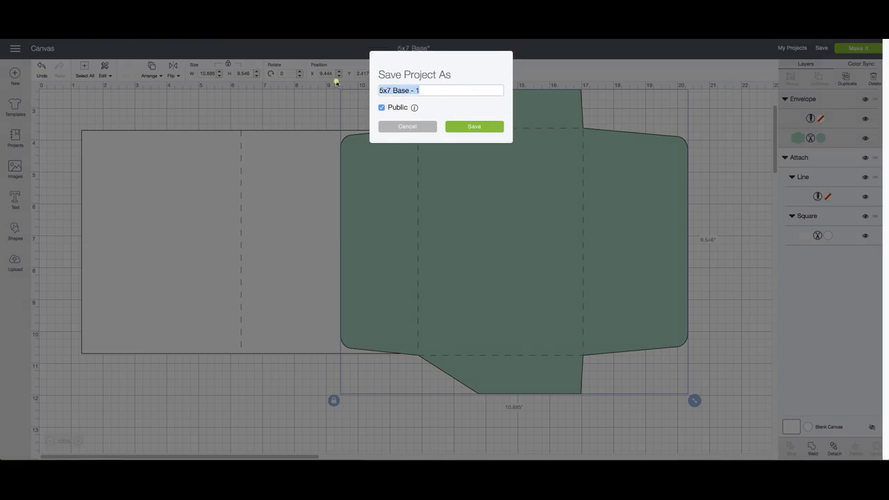
pyautogui.write('Uncles Bday')
pyautogui.click(464, 126)
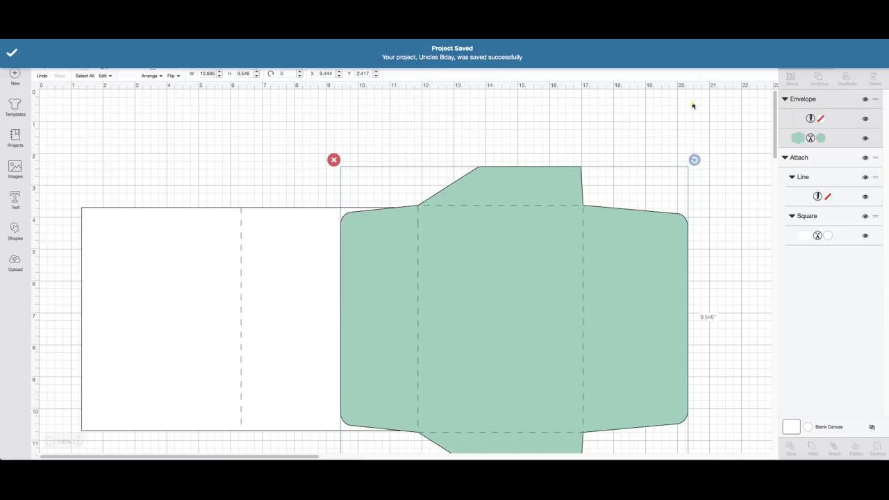
pyautogui.click(692, 106)
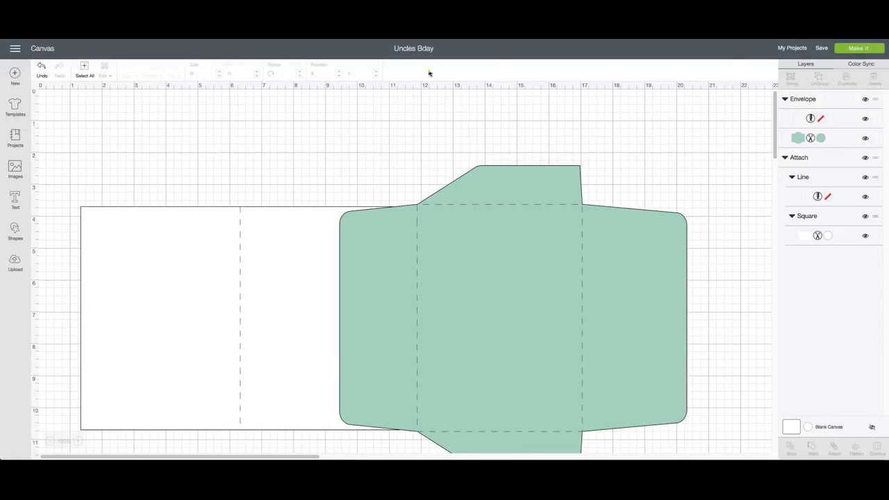
pyautogui.click(792, 49)
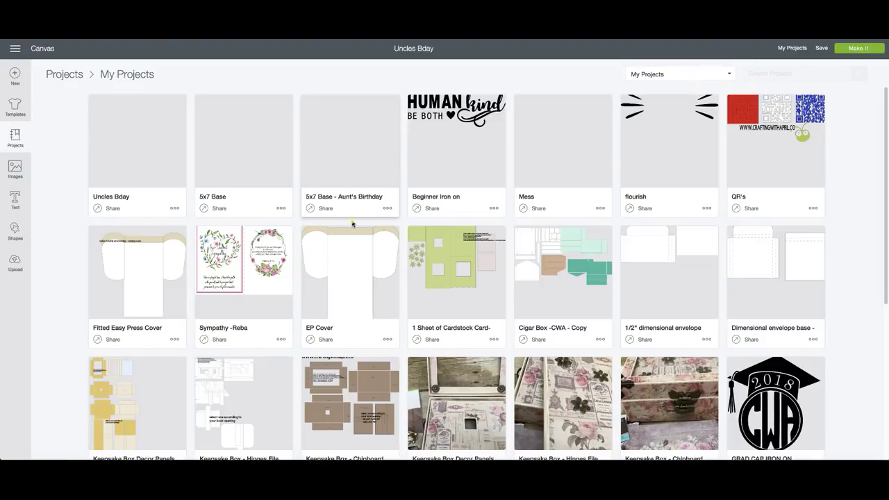
# - Delete the Aunt's Birthday card project and open Uncles Bday on the canvas
pyautogui.click(386, 208)
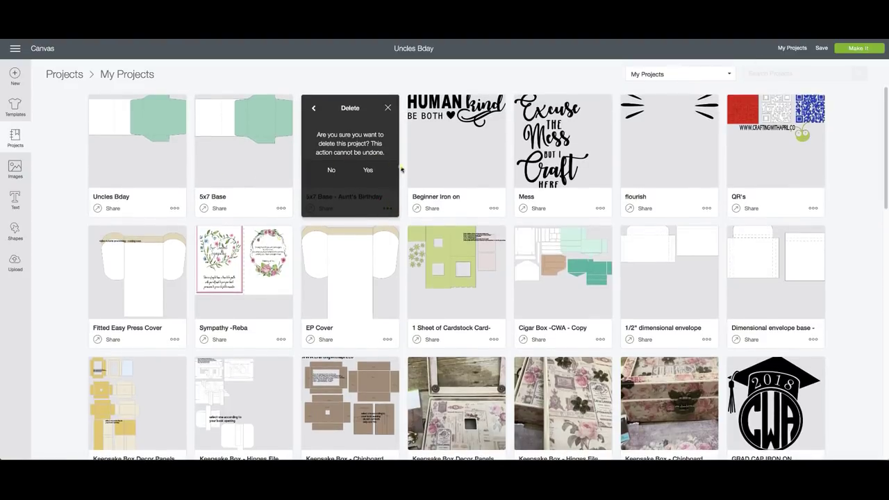
pyautogui.click(368, 170)
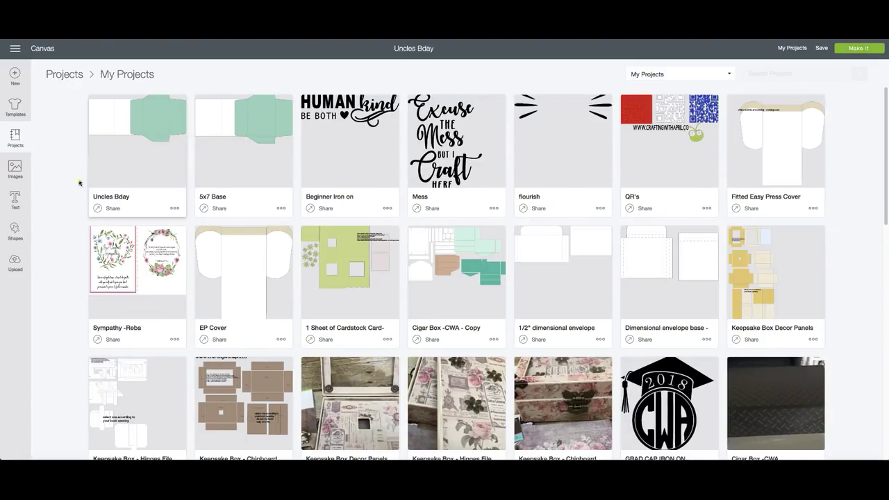
pyautogui.click(135, 131)
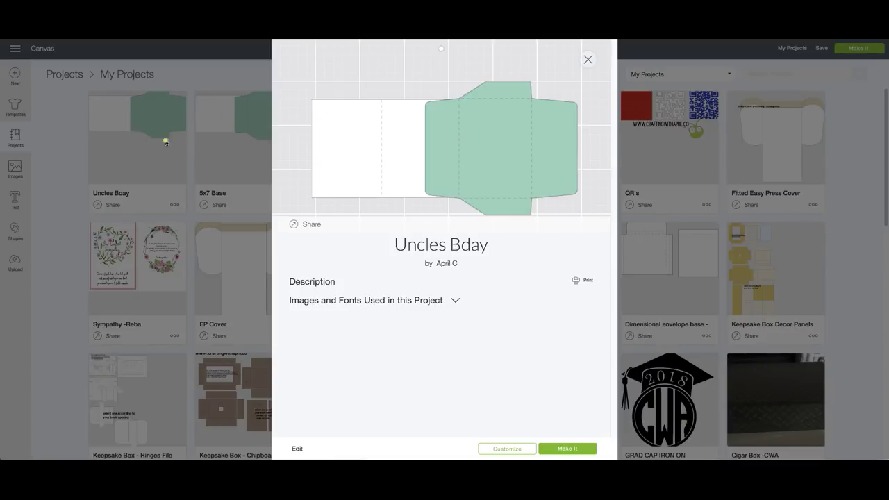
pyautogui.click(494, 449)
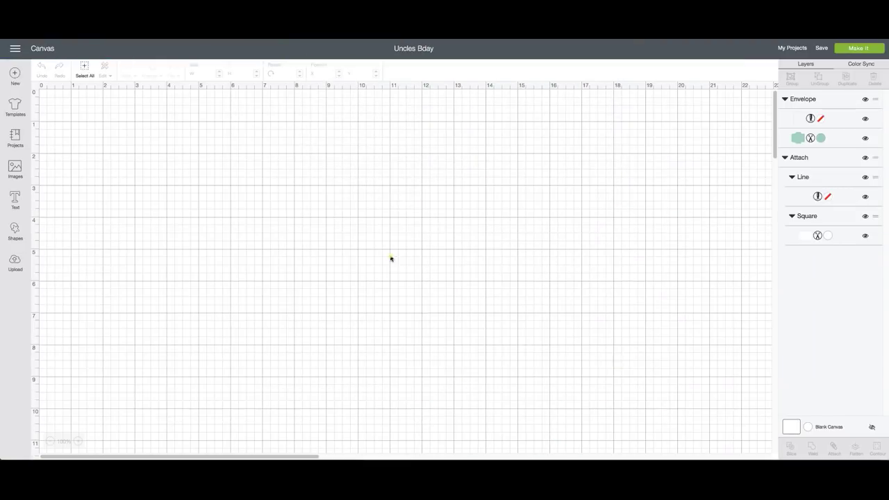
# - Move the card and envelope lower, place the envelope over the card, and level it
pyautogui.click(317, 260)
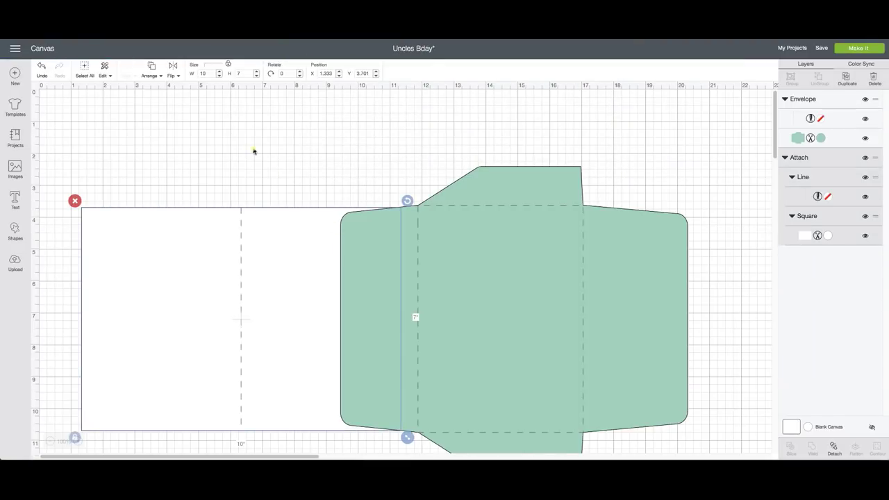
pyautogui.moveTo(310, 221); pyautogui.dragTo(310, 268)
pyautogui.moveTo(417, 254); pyautogui.dragTo(419, 314)
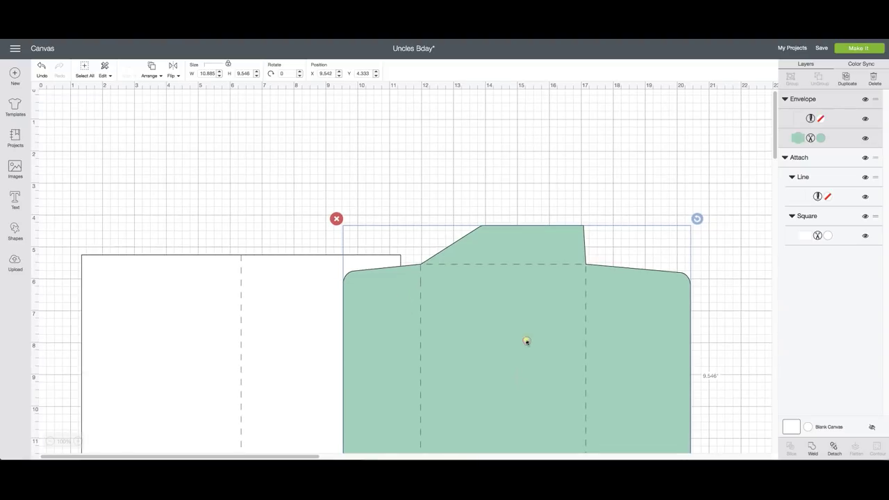
pyautogui.moveTo(528, 341); pyautogui.dragTo(416, 260)
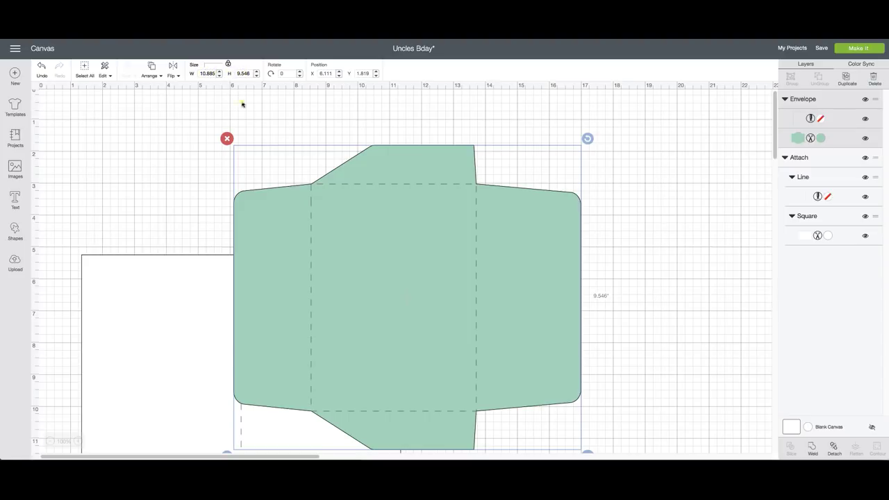
pyautogui.scroll(-1, 422, 246)
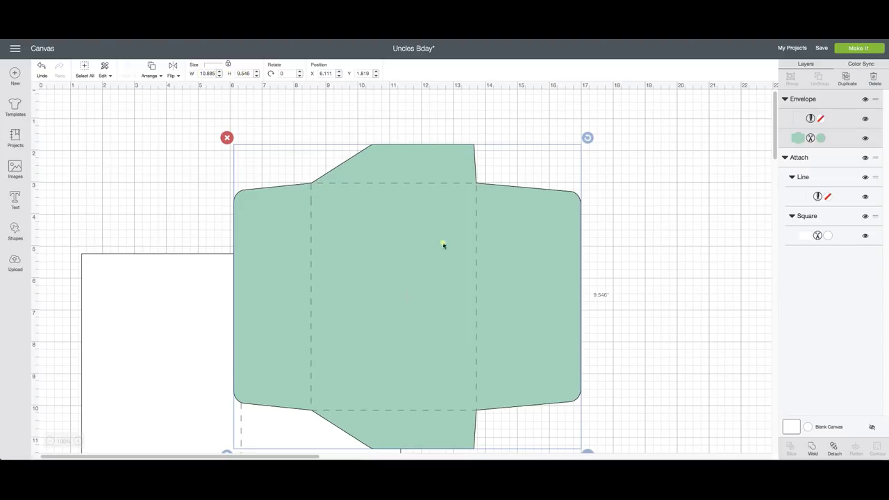
pyautogui.moveTo(443, 245); pyautogui.dragTo(511, 209)
pyautogui.moveTo(617, 137); pyautogui.dragTo(645, 188)
pyautogui.moveTo(622, 138); pyautogui.dragTo(626, 141)
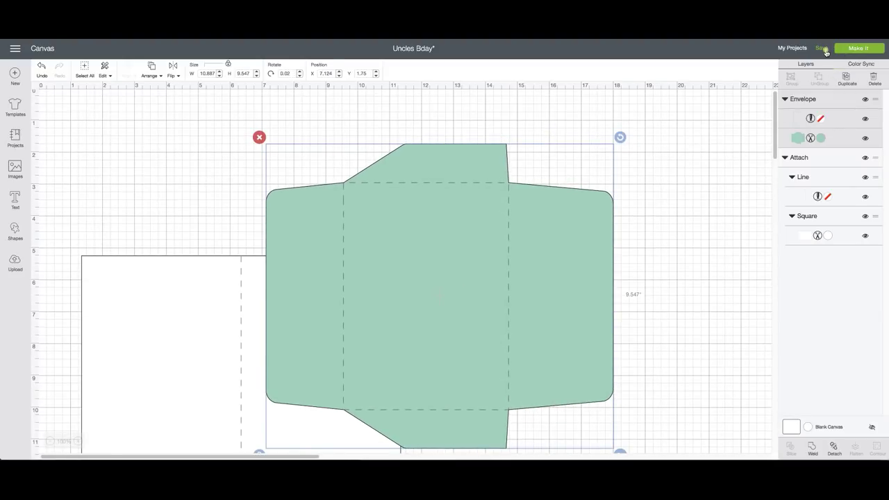
# - Shift the card under the envelope's right overlap and select both
pyautogui.moveTo(462, 267); pyautogui.dragTo(486, 274)
pyautogui.moveTo(256, 329); pyautogui.dragTo(256, 261)
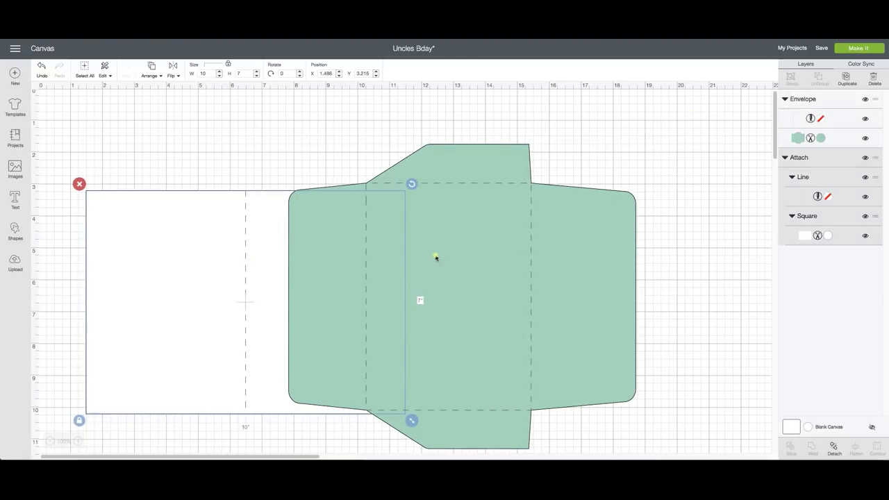
pyautogui.moveTo(446, 254); pyautogui.dragTo(458, 264)
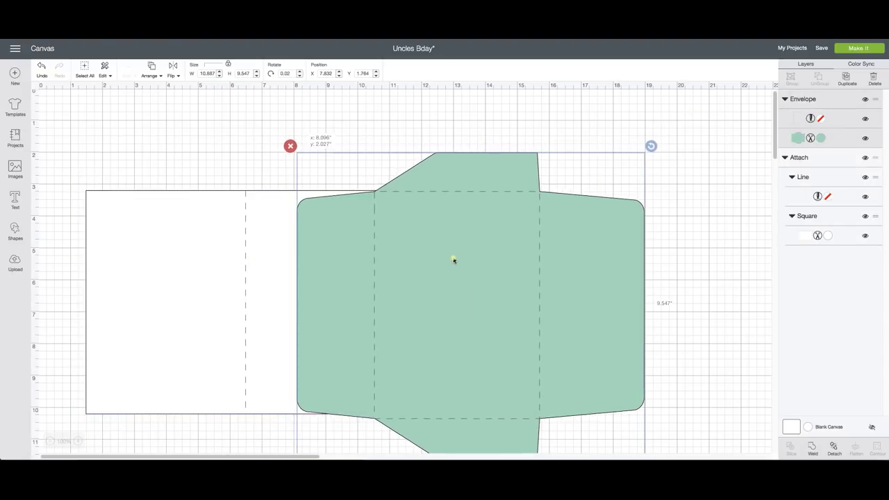
pyautogui.moveTo(266, 214); pyautogui.dragTo(298, 219)
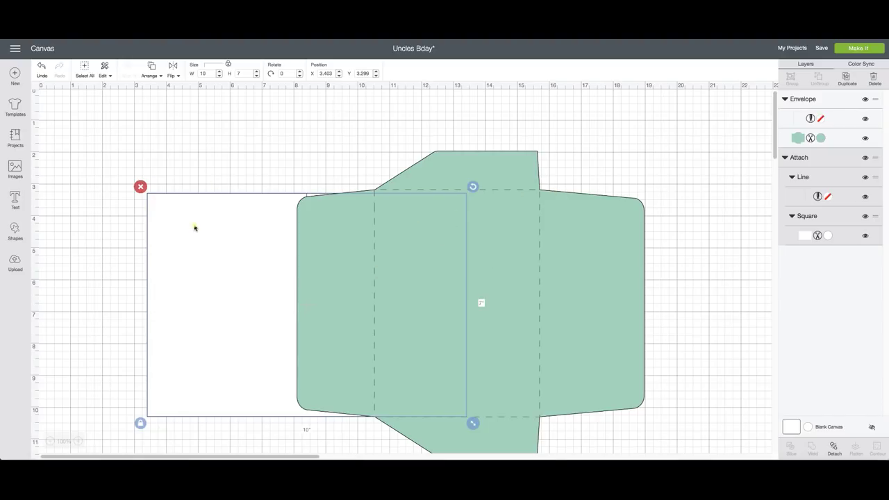
pyautogui.moveTo(95, 145); pyautogui.dragTo(587, 389)
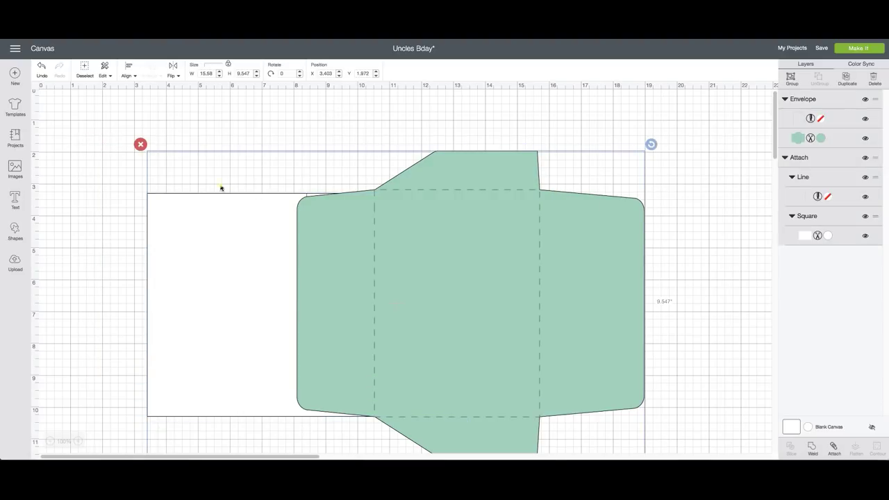
# - Hide the Envelope and Attach layers and add a 4.25 x 5.5 rectangle
pyautogui.click(864, 99)
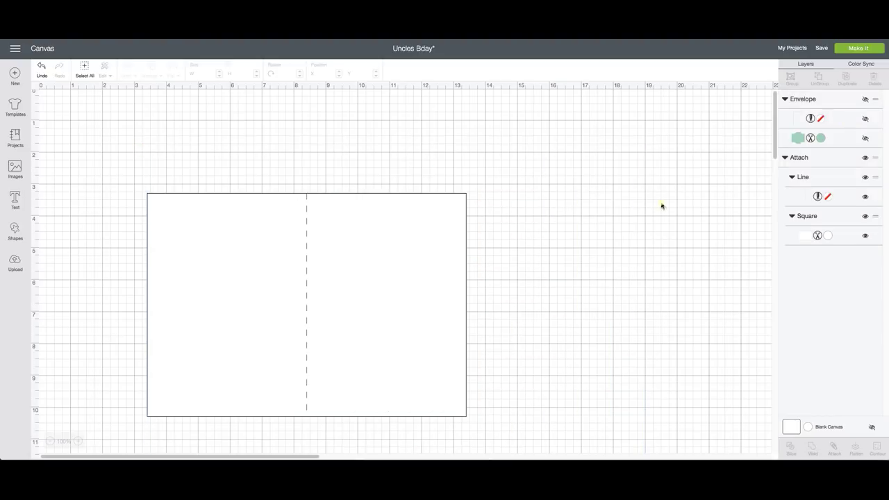
pyautogui.click(865, 159)
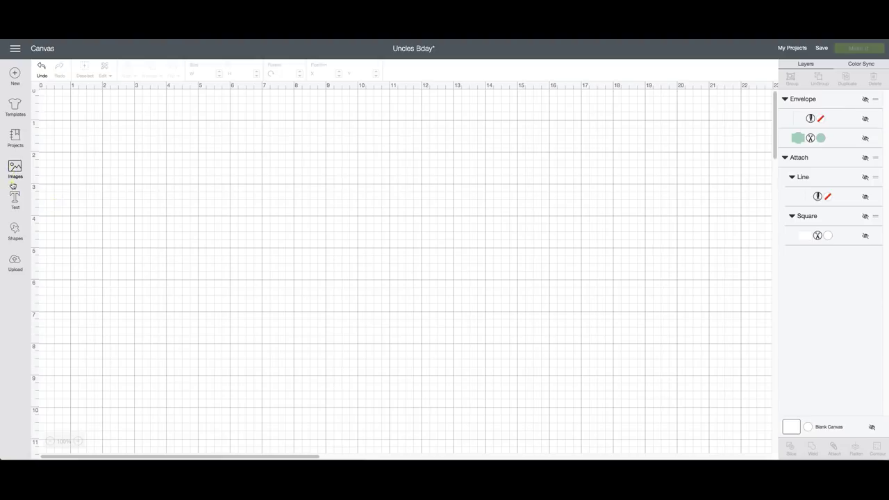
pyautogui.click(15, 227)
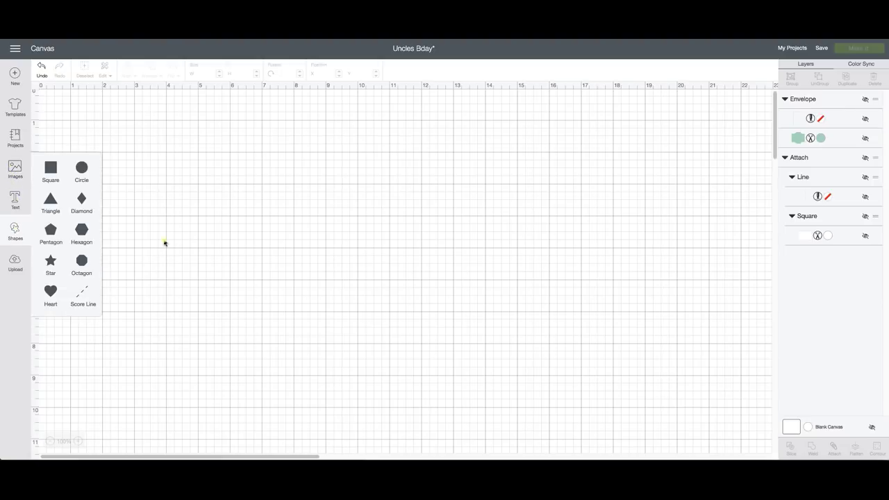
pyautogui.click(50, 167)
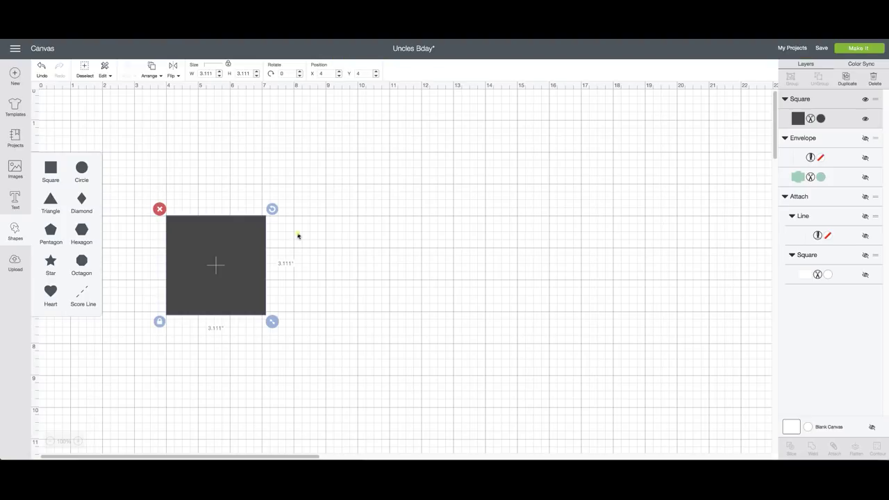
pyautogui.click(228, 63)
pyautogui.moveTo(212, 71); pyautogui.dragTo(196, 73)
pyautogui.moveTo(252, 74); pyautogui.dragTo(237, 74)
pyautogui.write('5')
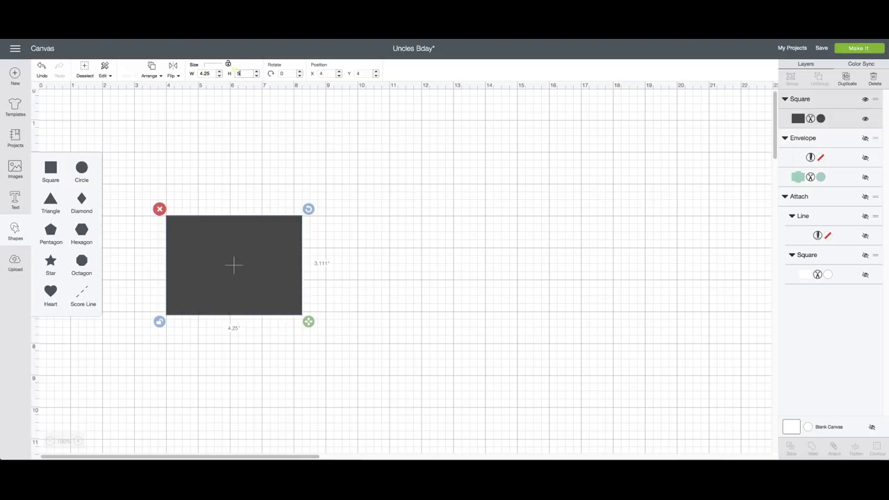
pyautogui.write('.5')
pyautogui.press('Return')
# - Duplicate the rectangle and widen the copy to 8.5 x 5.5, placed on the left
pyautogui.moveTo(233, 258); pyautogui.dragTo(485, 220)
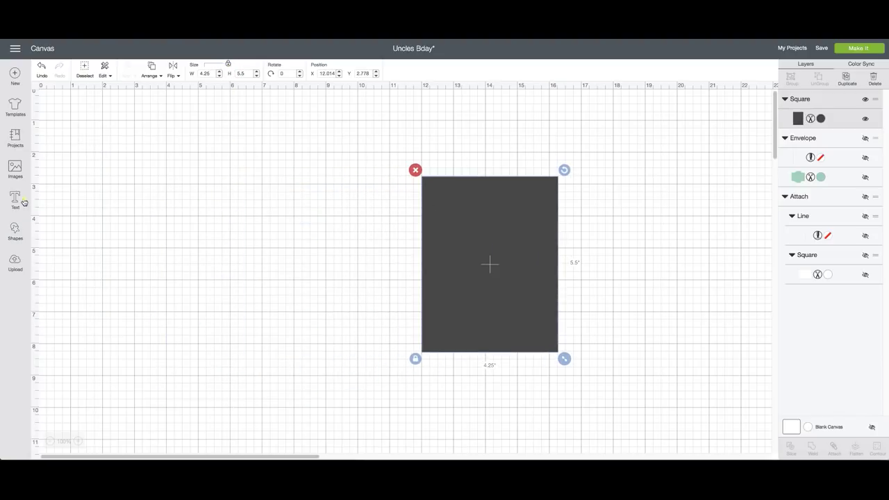
pyautogui.click(847, 76)
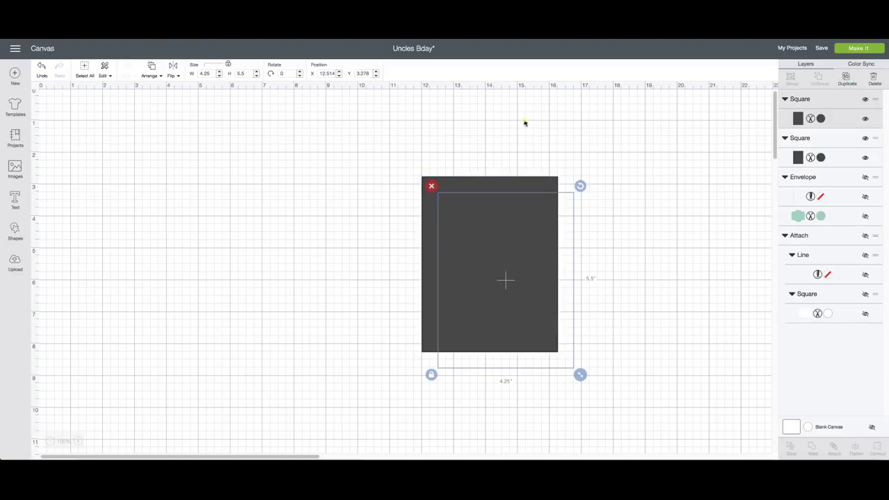
pyautogui.moveTo(446, 204); pyautogui.dragTo(193, 200)
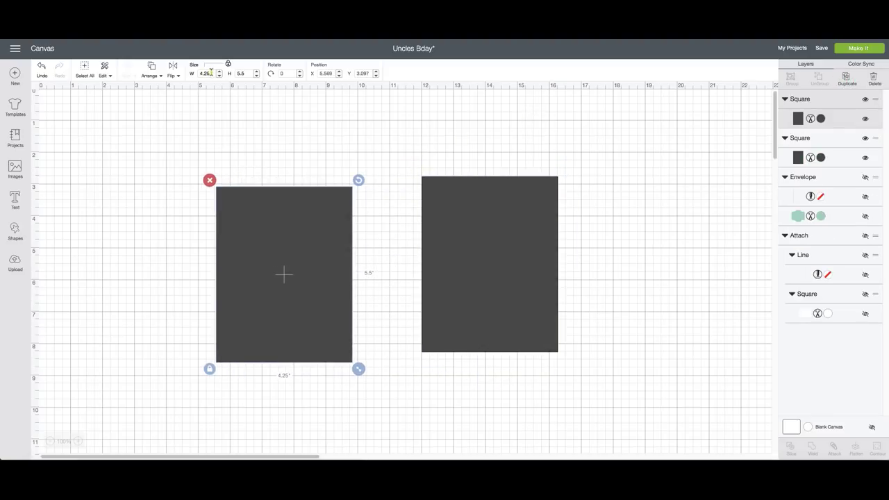
pyautogui.click(208, 73)
pyautogui.click(228, 65)
pyautogui.click(205, 73)
pyautogui.press('Return')
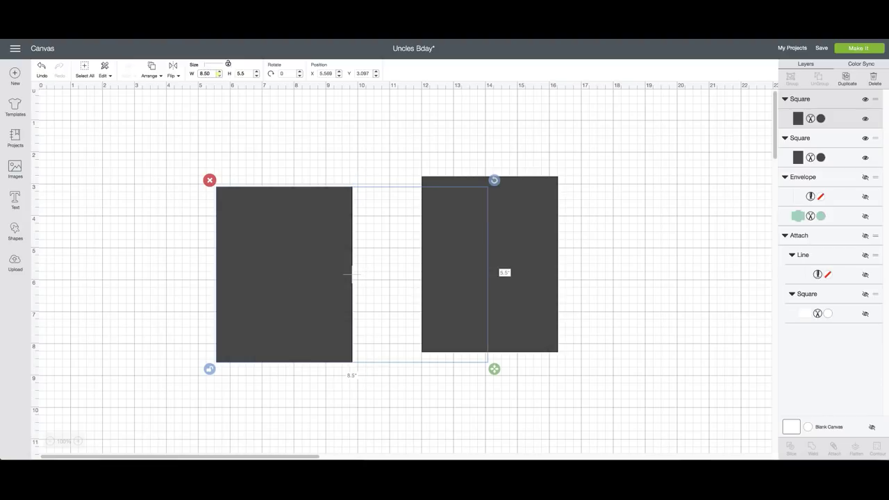
pyautogui.moveTo(304, 246); pyautogui.dragTo(215, 208)
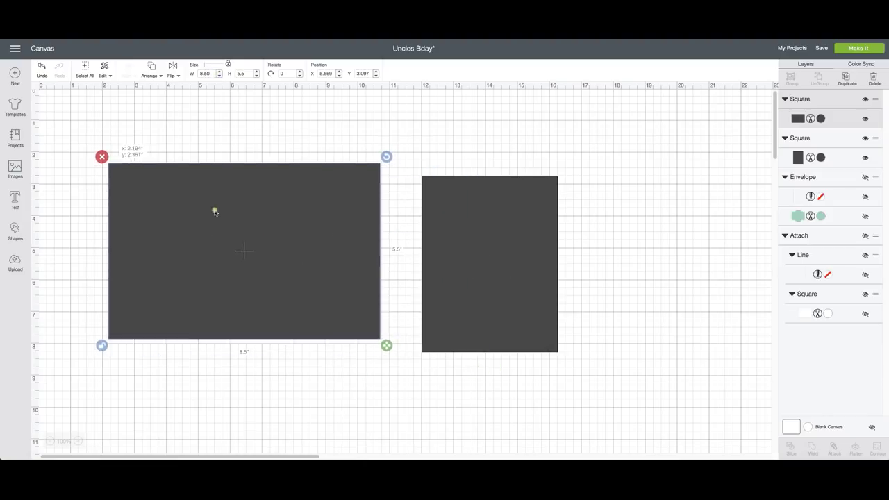
pyautogui.click(228, 65)
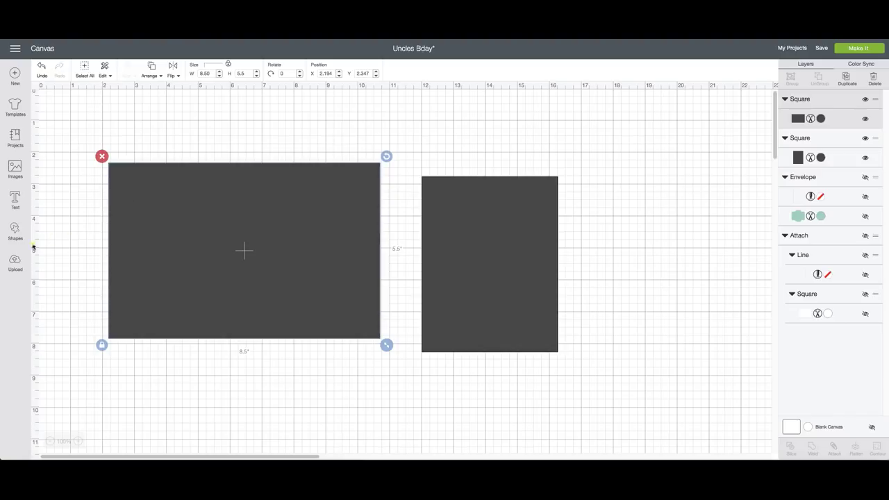
pyautogui.click(15, 229)
# - Add a score line and make the wide rectangle white
pyautogui.click(82, 283)
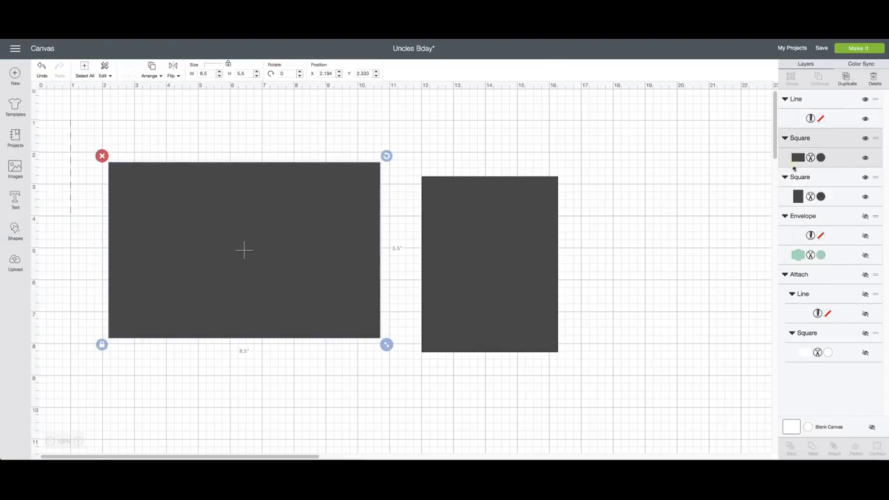
pyautogui.click(798, 157)
pyautogui.click(687, 135)
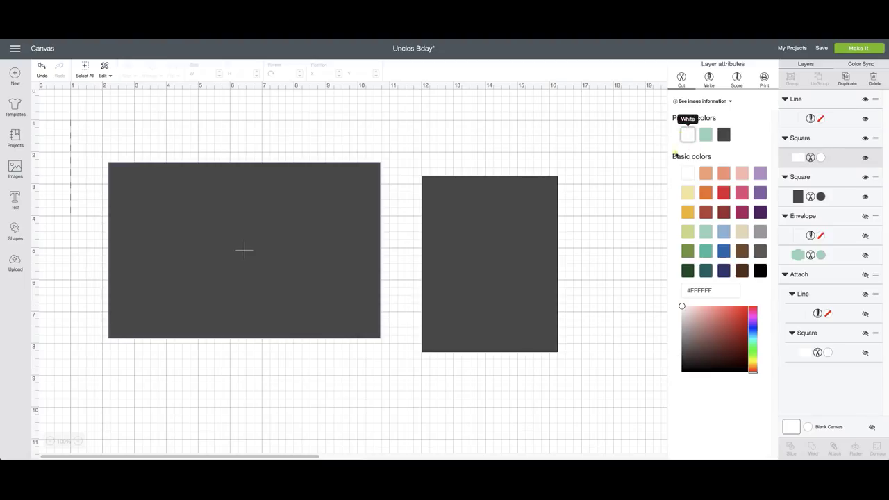
pyautogui.click(369, 133)
# - Set the score line's height to 5.5 inches
pyautogui.click(274, 214)
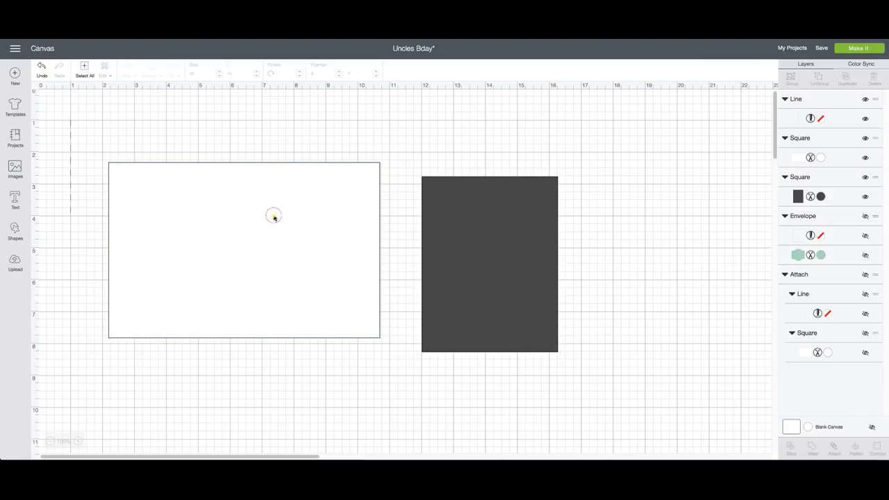
pyautogui.click(69, 179)
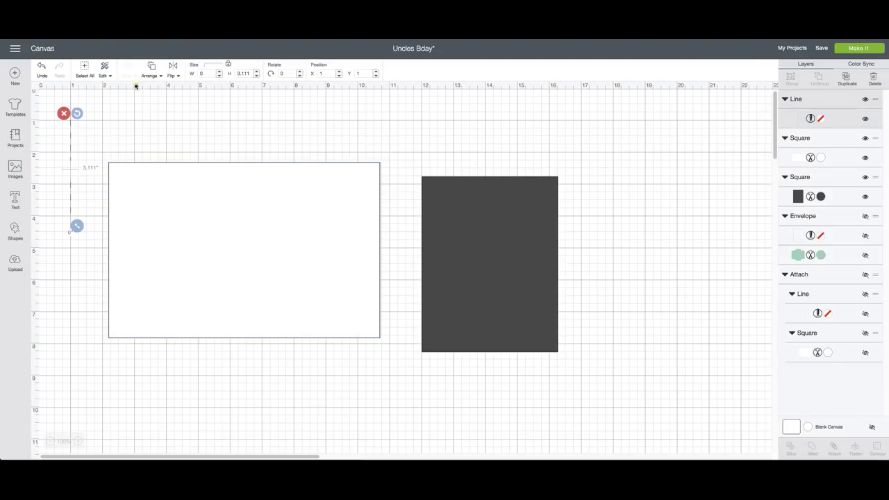
pyautogui.click(251, 73)
pyautogui.press('Return')
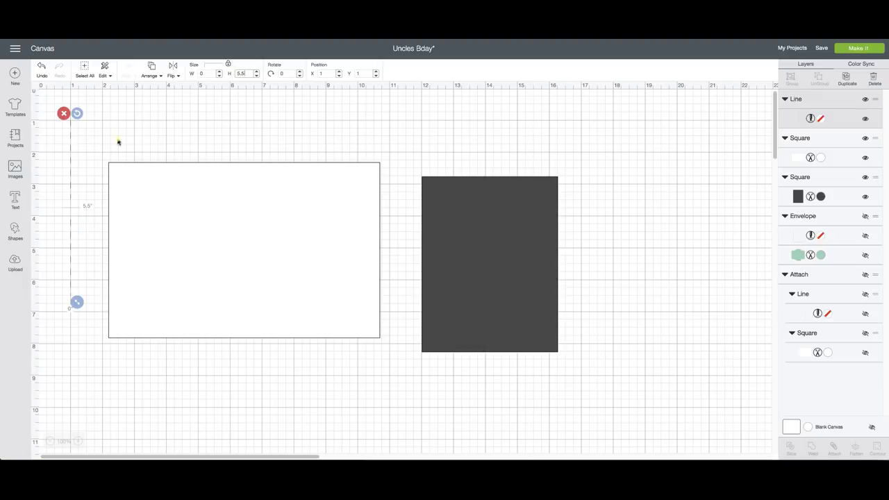
# - Centre the score line on the white card and attach them together
pyautogui.moveTo(55, 143); pyautogui.dragTo(158, 211)
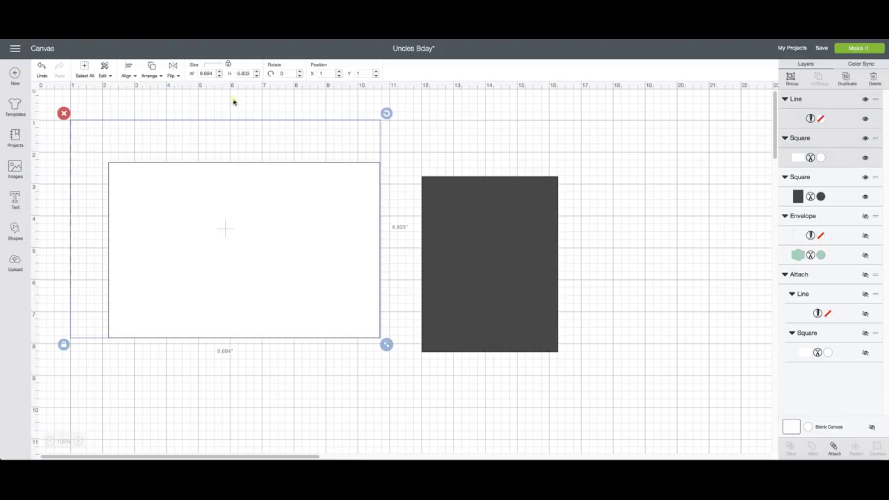
pyautogui.click(128, 73)
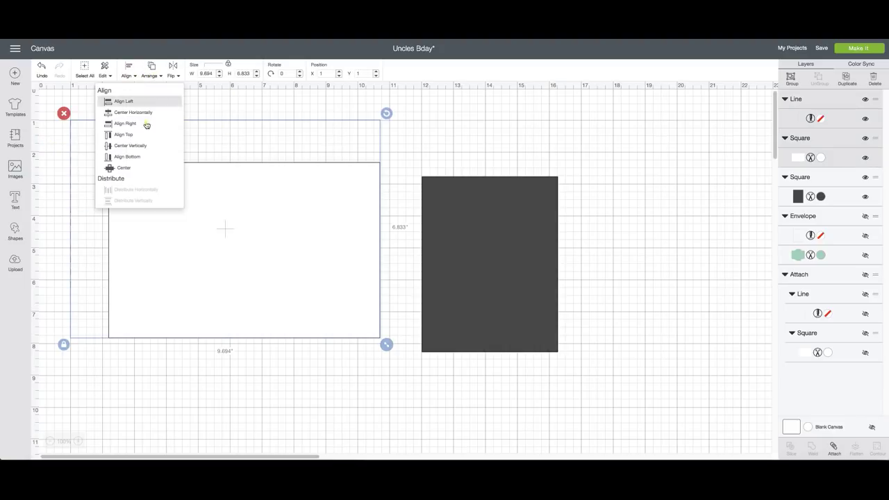
pyautogui.click(144, 169)
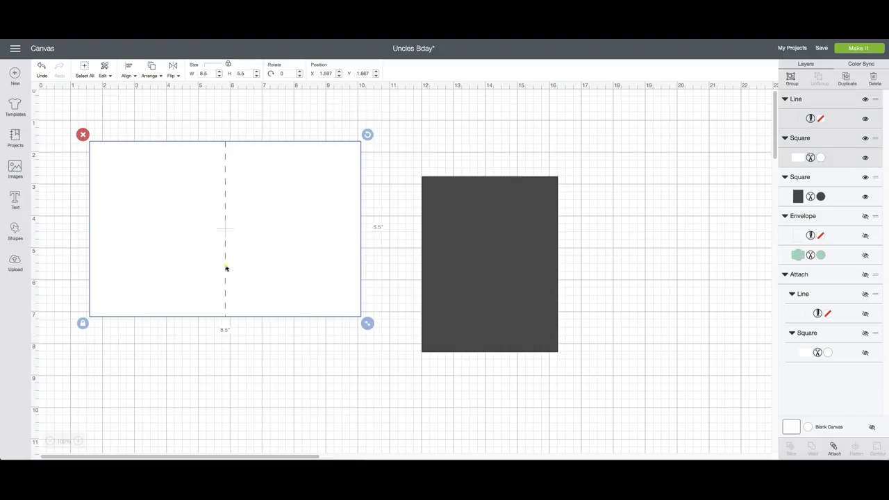
pyautogui.click(834, 448)
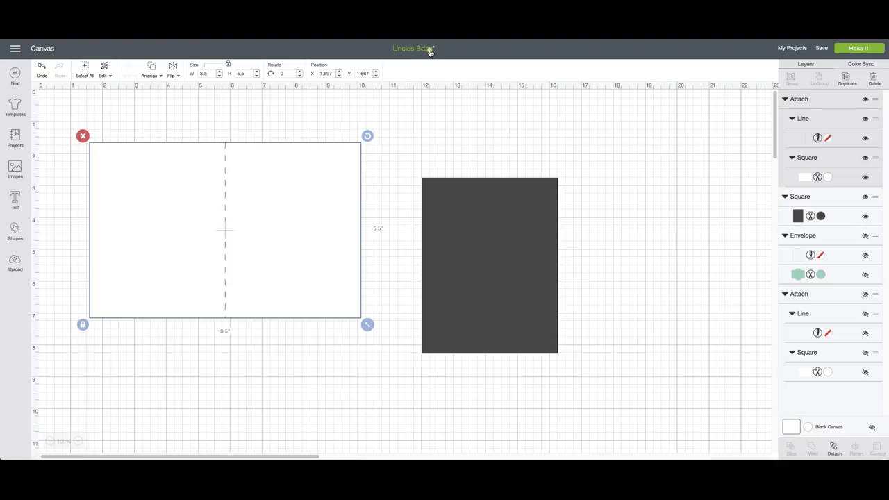
# - Use Save As to store the project under the new name 'A2 Base'
pyautogui.moveTo(818, 53)
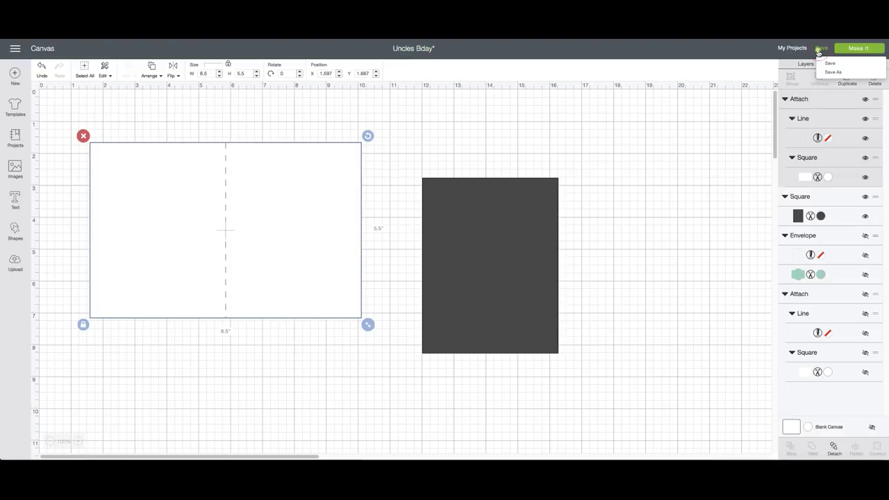
pyautogui.click(828, 72)
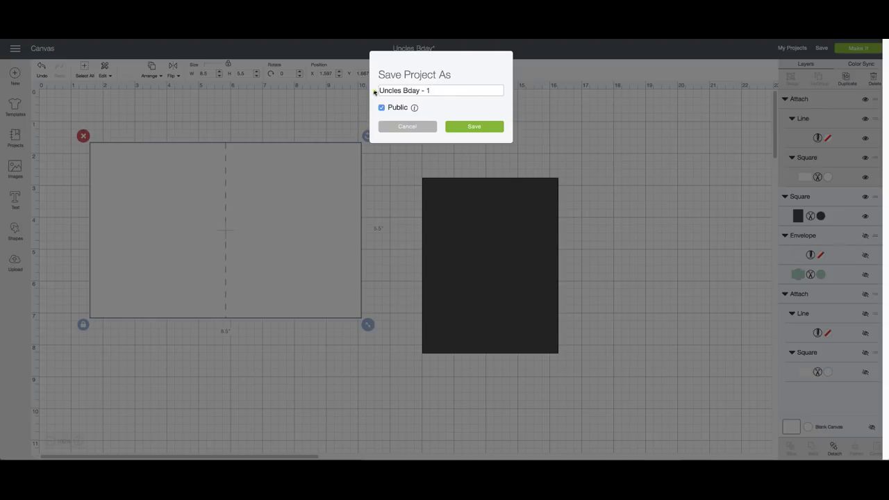
pyautogui.moveTo(432, 89); pyautogui.dragTo(362, 83)
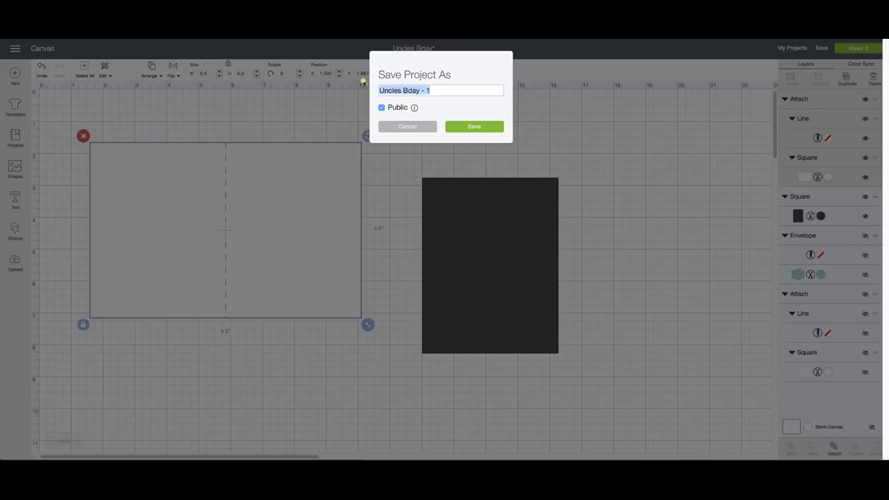
pyautogui.write('a2 Base')
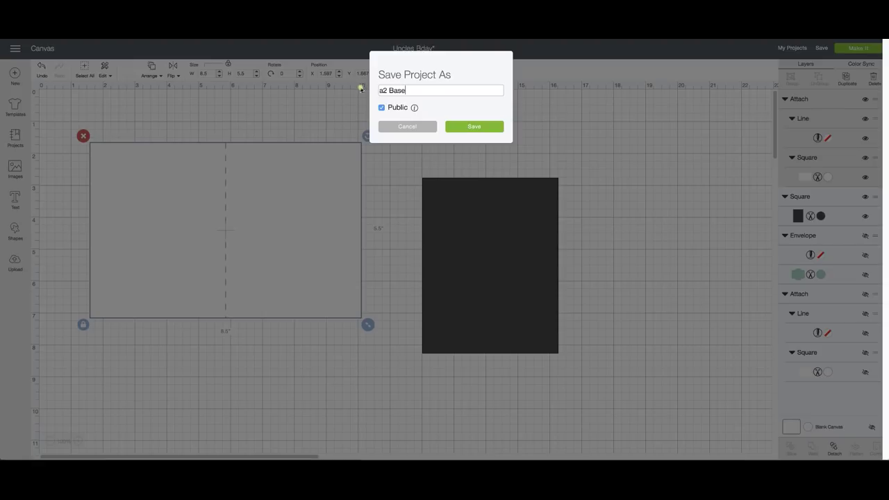
pyautogui.click(382, 91)
pyautogui.press('BackSpace')
pyautogui.write('A')
pyautogui.click(470, 129)
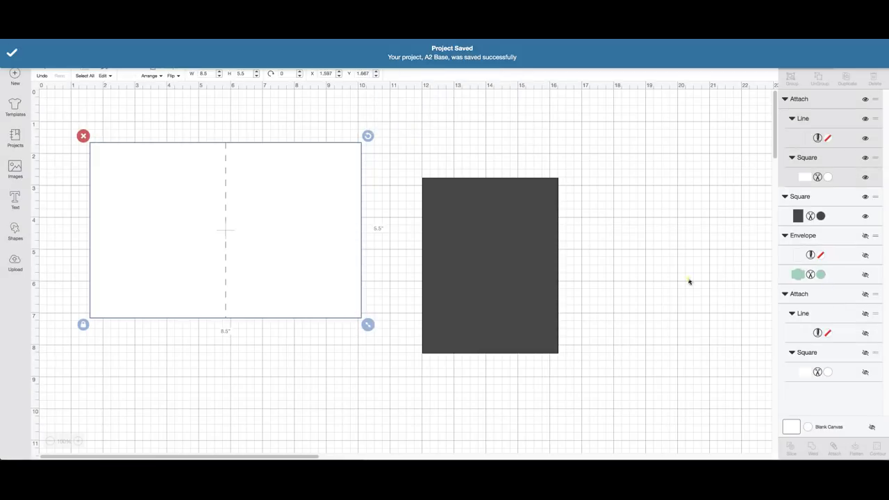
pyautogui.click(470, 244)
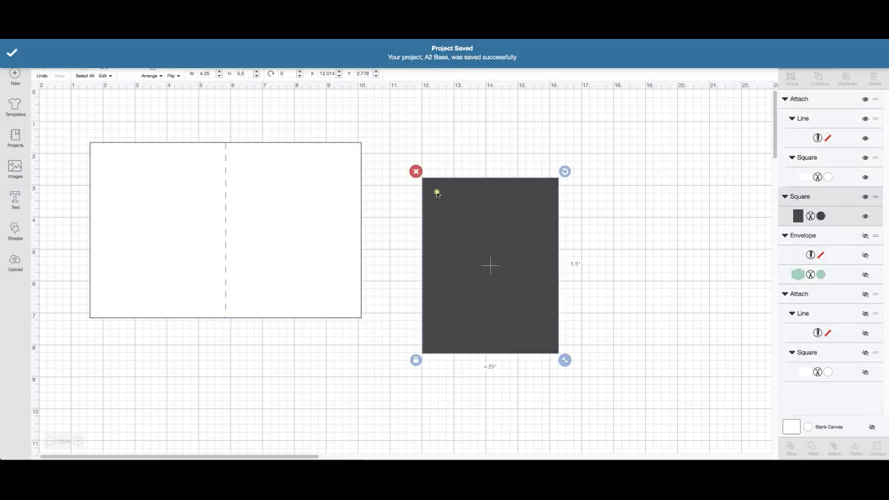
pyautogui.click(417, 175)
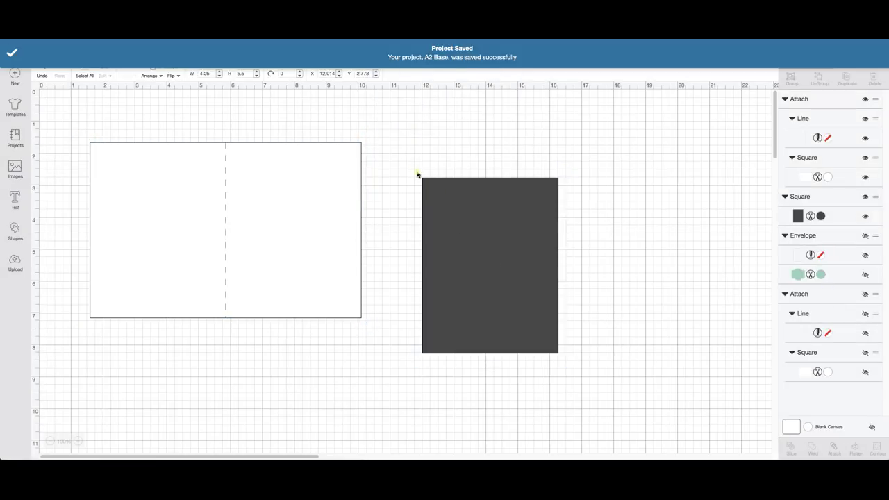
# - Move the dark rectangle left and down, then unhide the envelope and second card group
pyautogui.click(444, 193)
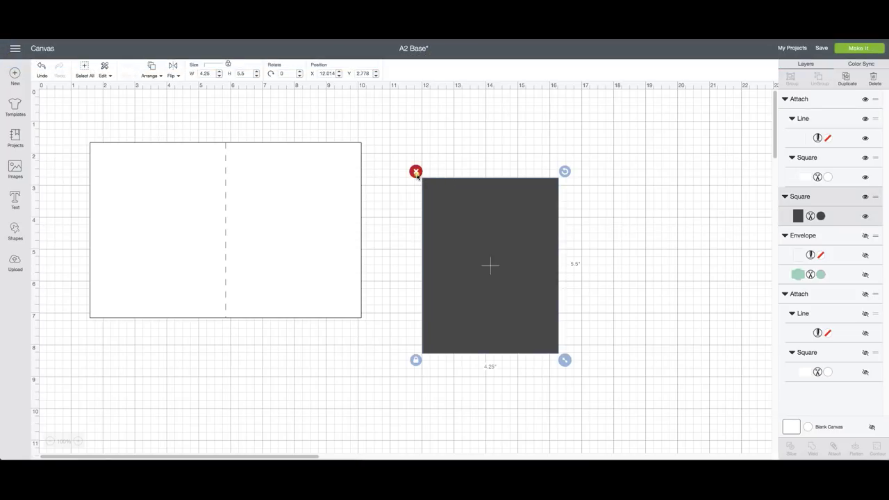
pyautogui.moveTo(480, 223); pyautogui.dragTo(460, 252)
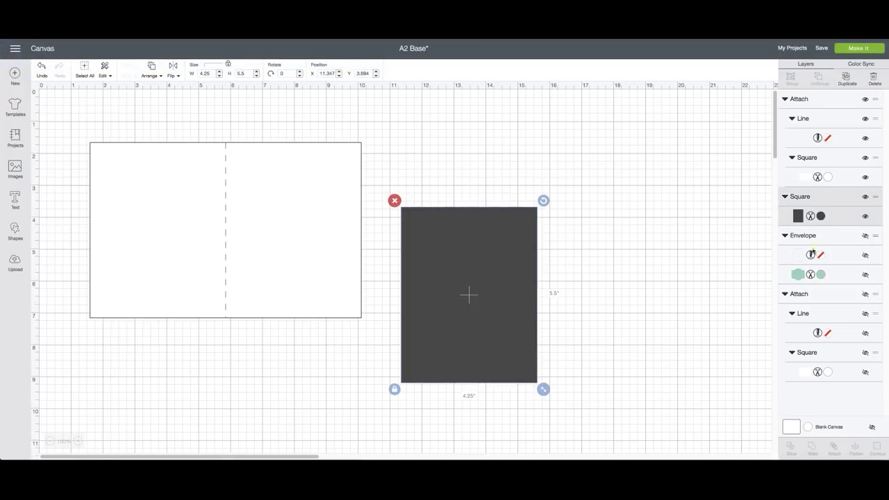
pyautogui.click(865, 236)
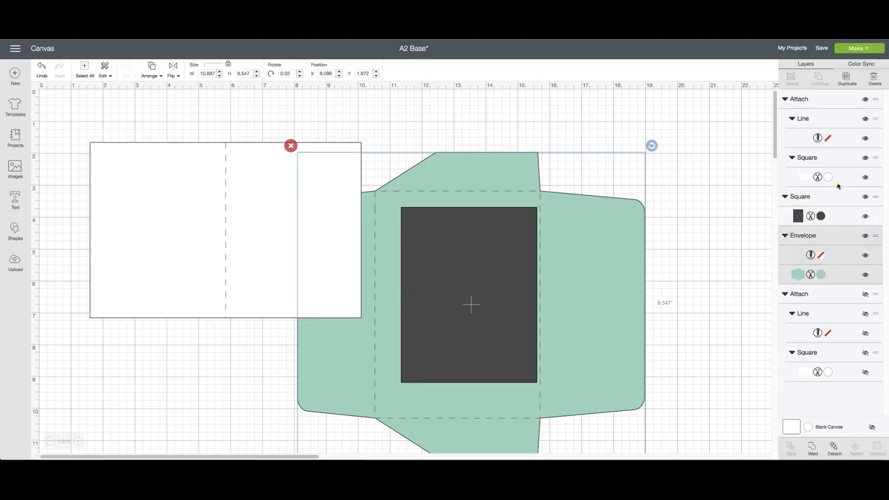
pyautogui.click(865, 294)
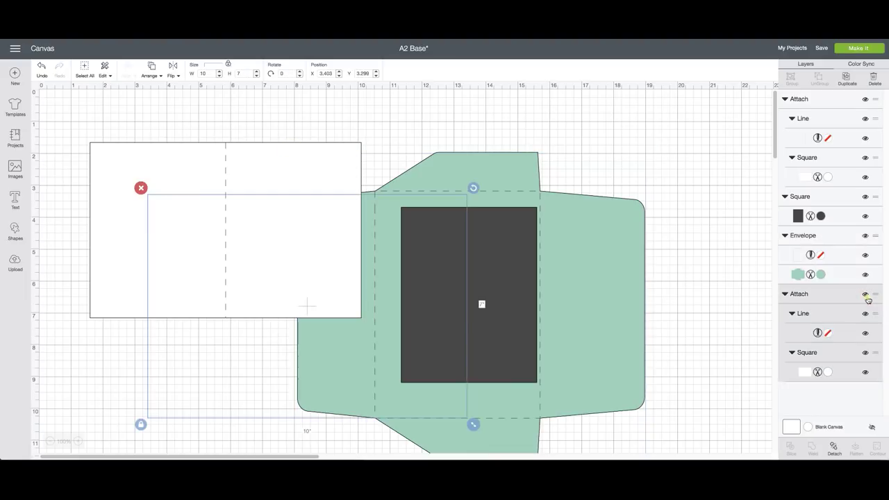
# - Delete the duplicate white card group and position the dark rectangle inside the envelope
pyautogui.click(141, 190)
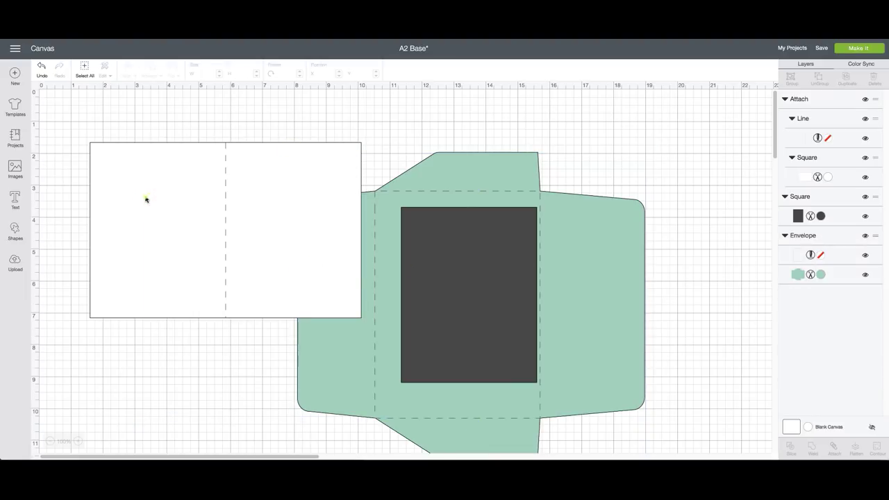
pyautogui.click(465, 275)
pyautogui.moveTo(589, 272); pyautogui.dragTo(615, 230)
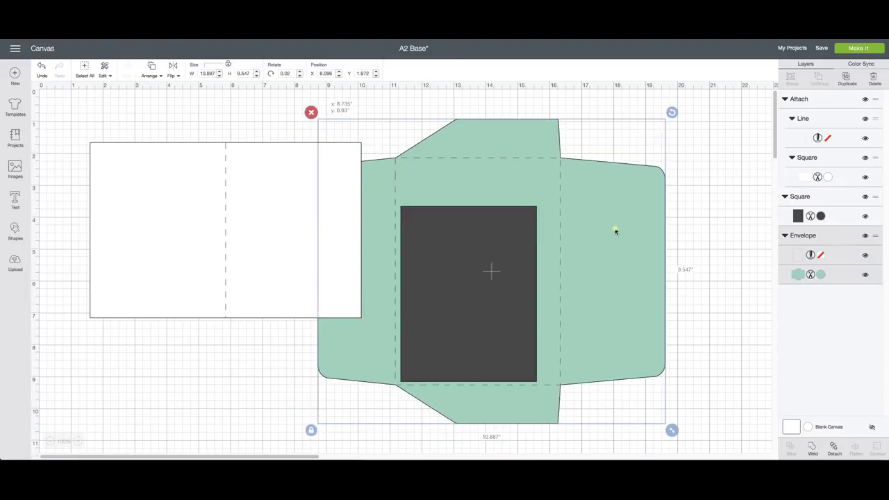
pyautogui.moveTo(506, 244); pyautogui.dragTo(472, 204)
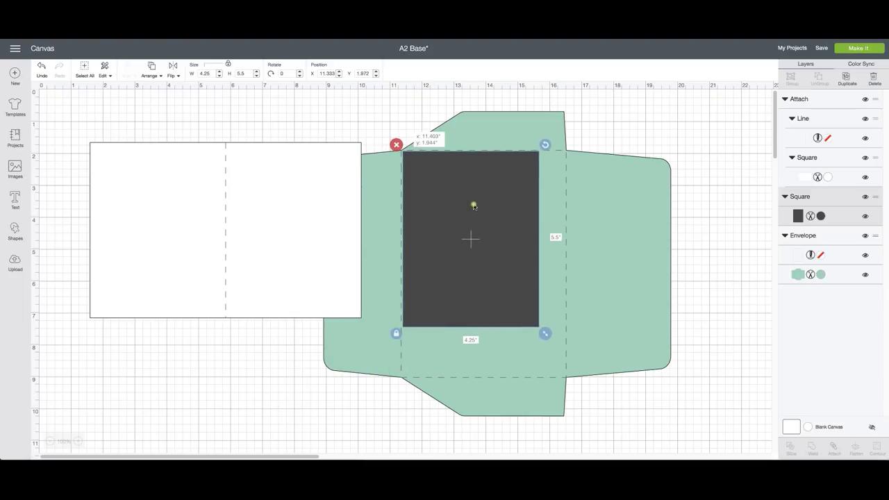
# - Resize the green envelope to 9.137 x 7.585 and relock its proportions
pyautogui.click(601, 363)
pyautogui.moveTo(677, 422); pyautogui.dragTo(634, 383)
pyautogui.moveTo(588, 316); pyautogui.dragTo(601, 325)
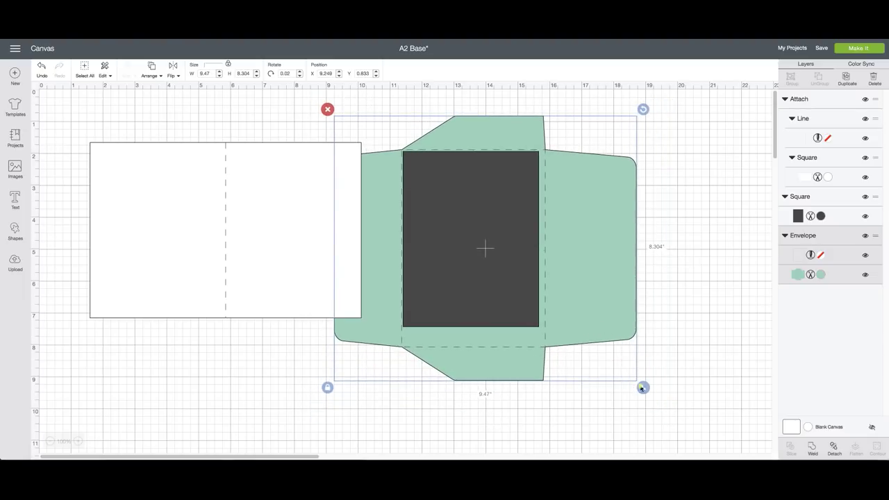
pyautogui.moveTo(641, 388); pyautogui.dragTo(634, 380)
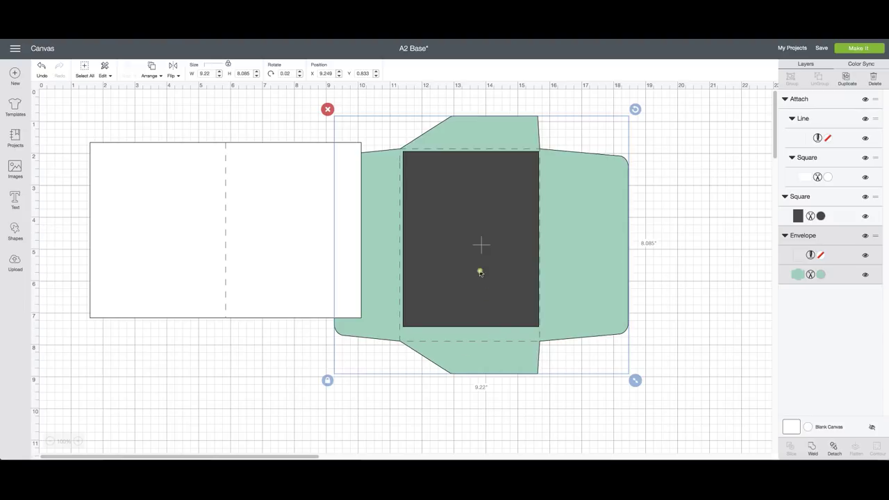
pyautogui.moveTo(579, 283); pyautogui.dragTo(580, 282)
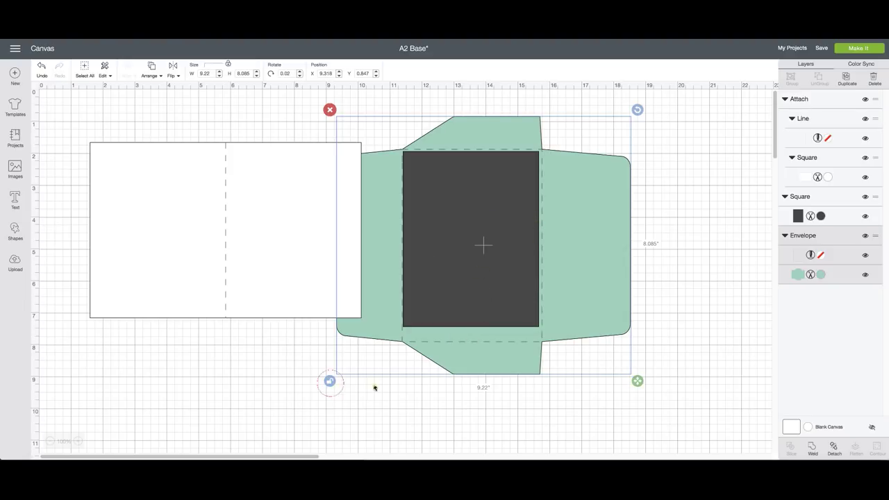
pyautogui.moveTo(637, 380); pyautogui.dragTo(634, 367)
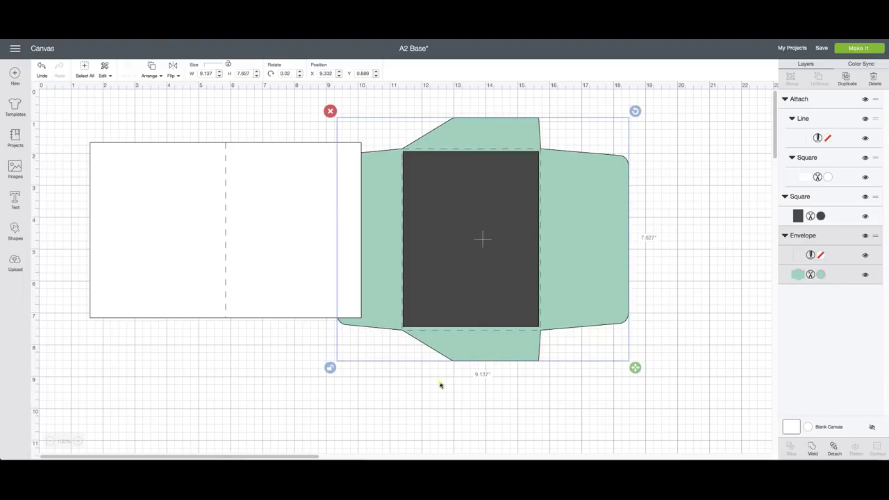
pyautogui.moveTo(632, 370); pyautogui.dragTo(632, 369)
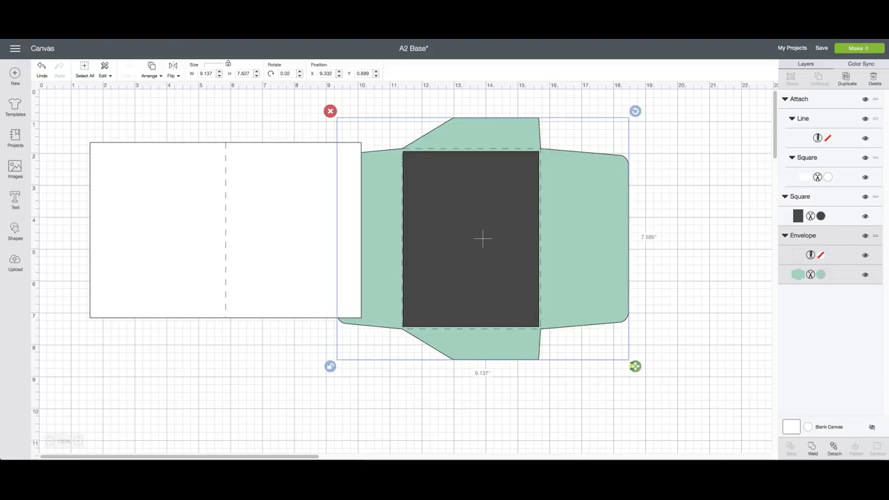
pyautogui.click(330, 366)
# - Delete the dark rectangle, move the envelope against the card, and save the project
pyautogui.click(516, 225)
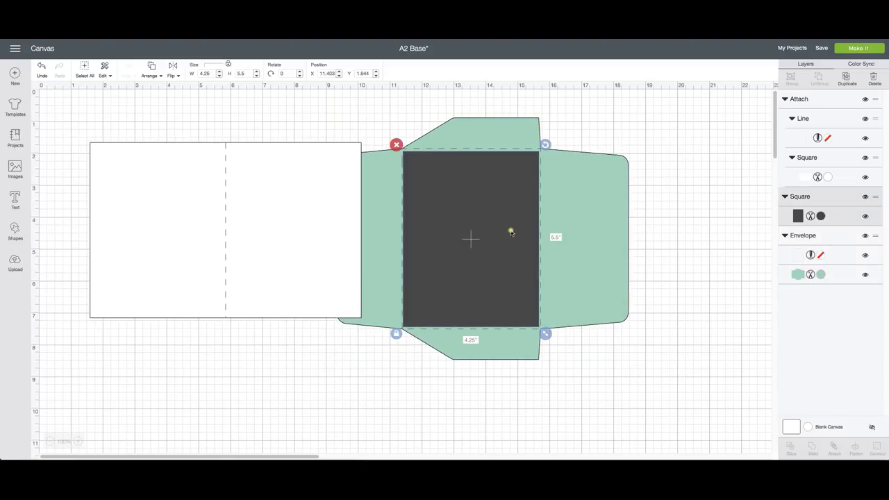
pyautogui.click(396, 145)
pyautogui.click(484, 236)
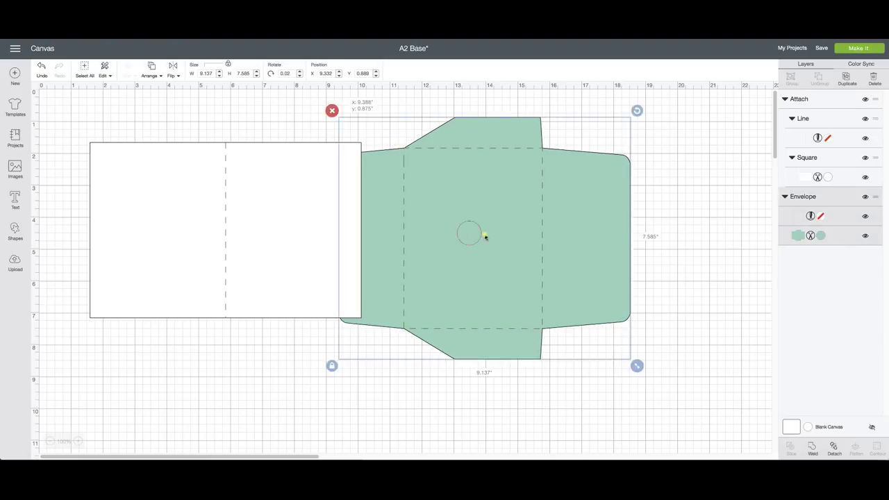
pyautogui.moveTo(484, 236); pyautogui.dragTo(504, 238)
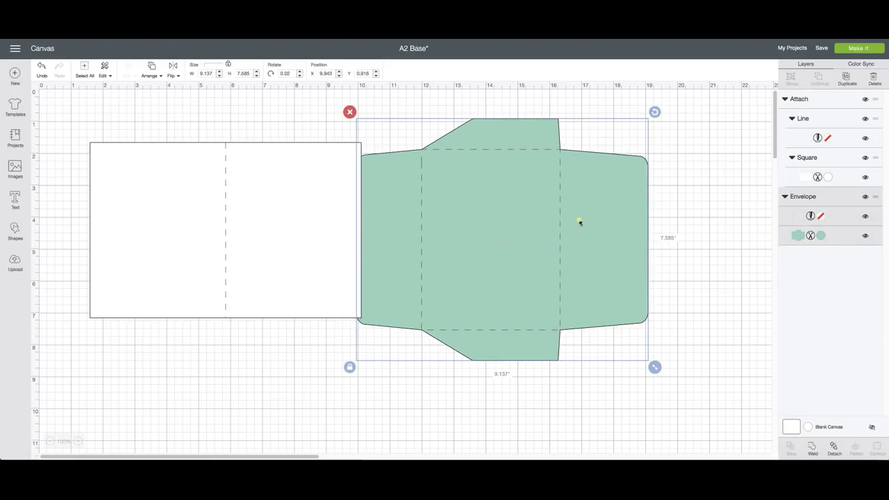
pyautogui.click(820, 50)
pyautogui.click(828, 64)
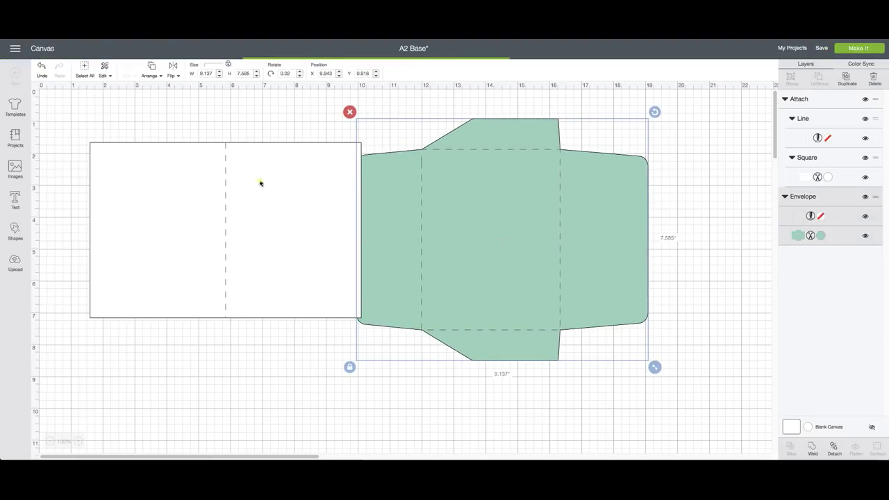
pyautogui.click(279, 213)
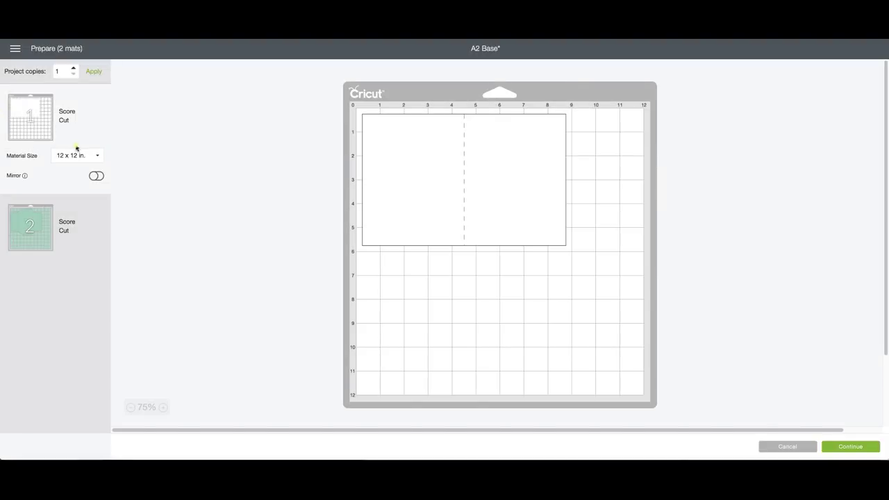
pyautogui.click(78, 153)
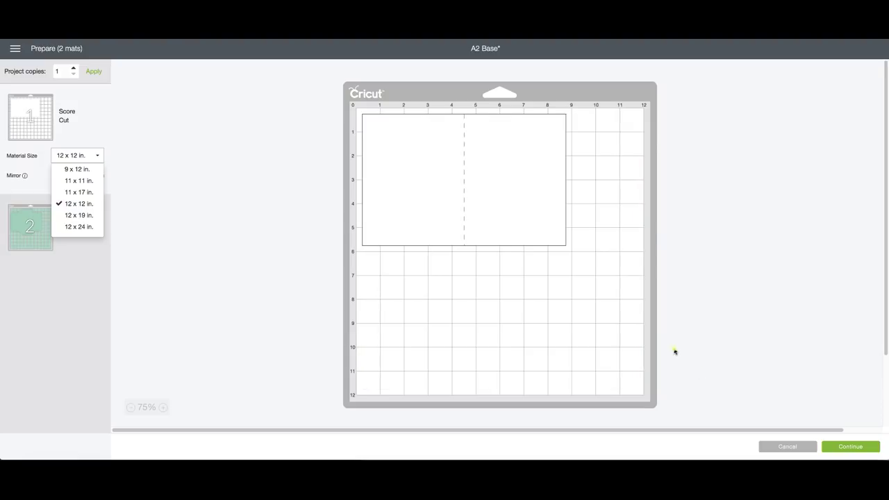
pyautogui.click(794, 449)
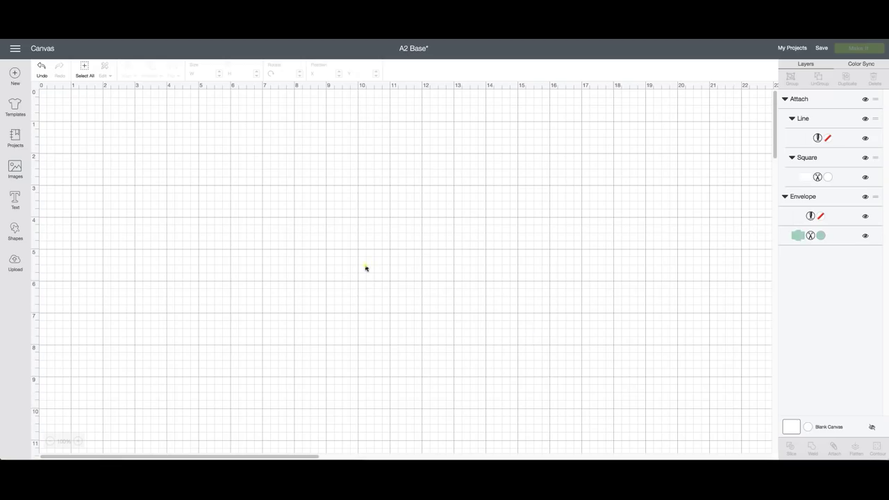
# - Rotate the white card 90° upright and move it left and down
pyautogui.click(266, 191)
pyautogui.scroll(-1, 326, 139)
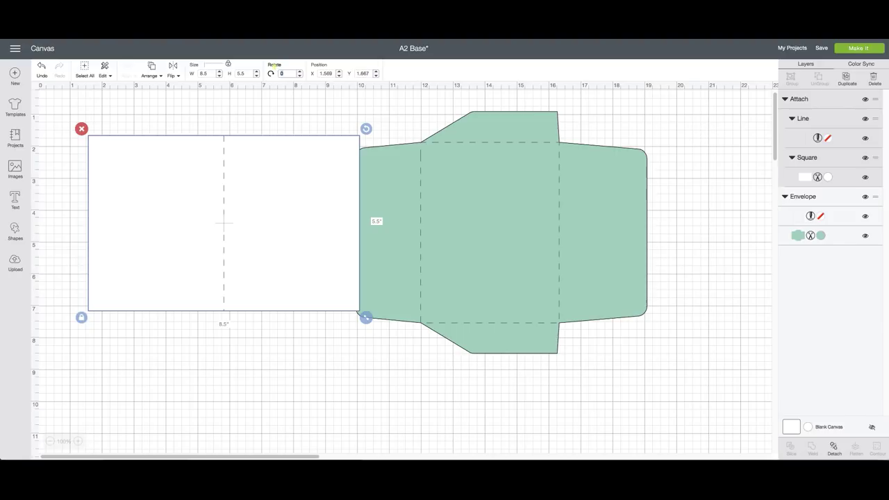
pyautogui.write('90')
pyautogui.press('Return')
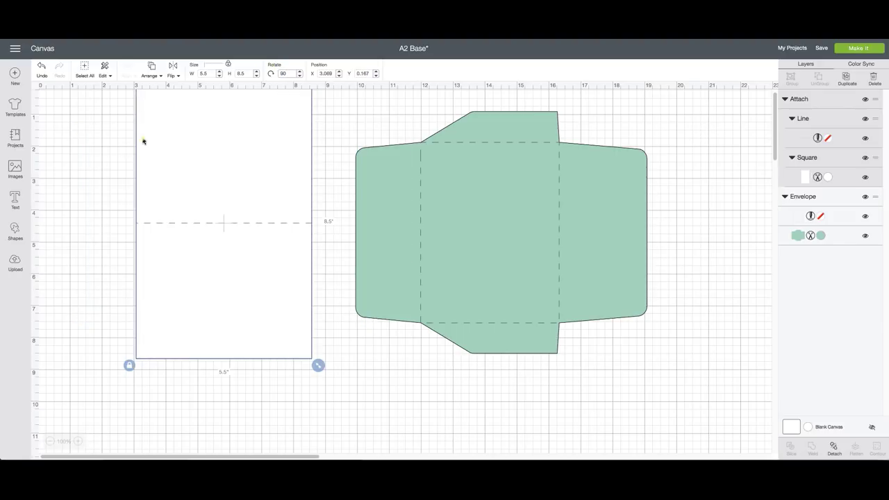
pyautogui.moveTo(193, 161); pyautogui.dragTo(127, 190)
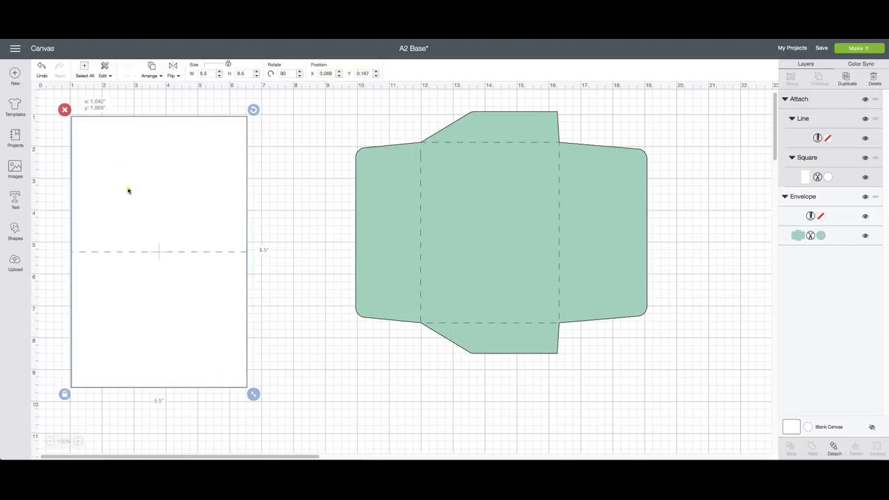
# - Slide the green envelope left toward the card and save A2 Base
pyautogui.moveTo(445, 211); pyautogui.dragTo(374, 208)
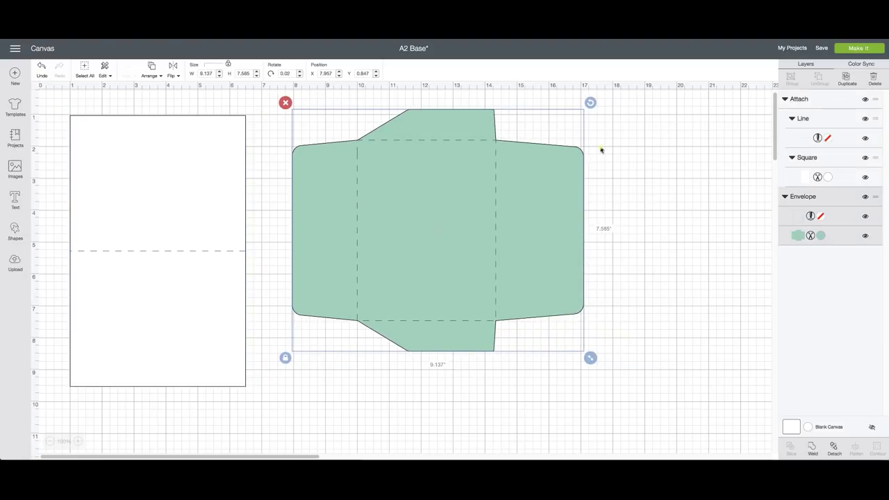
pyautogui.moveTo(542, 174); pyautogui.dragTo(507, 174)
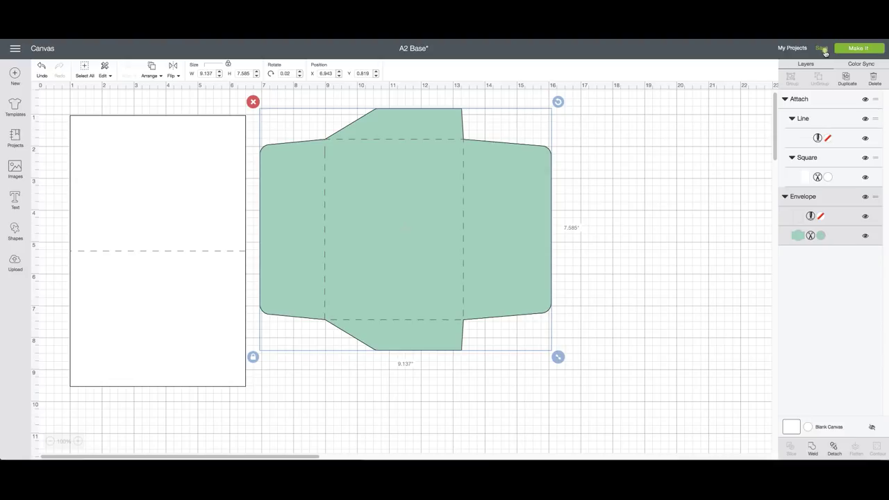
pyautogui.moveTo(823, 52)
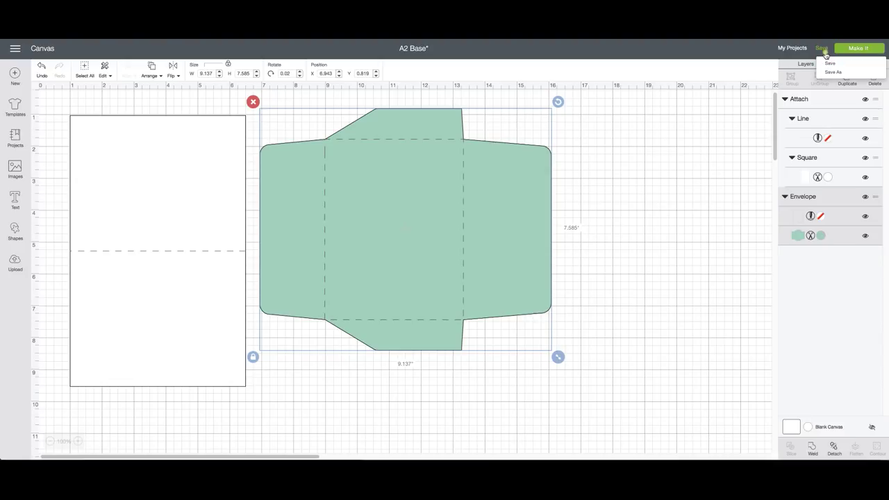
pyautogui.click(622, 122)
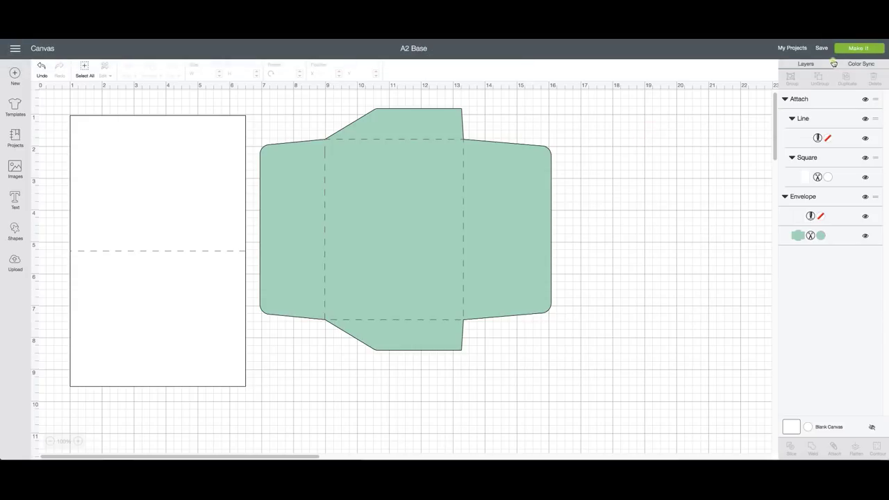
# - In mat preparation, turn the card upright on mat 1 and move it to the mat's left edge
pyautogui.click(853, 50)
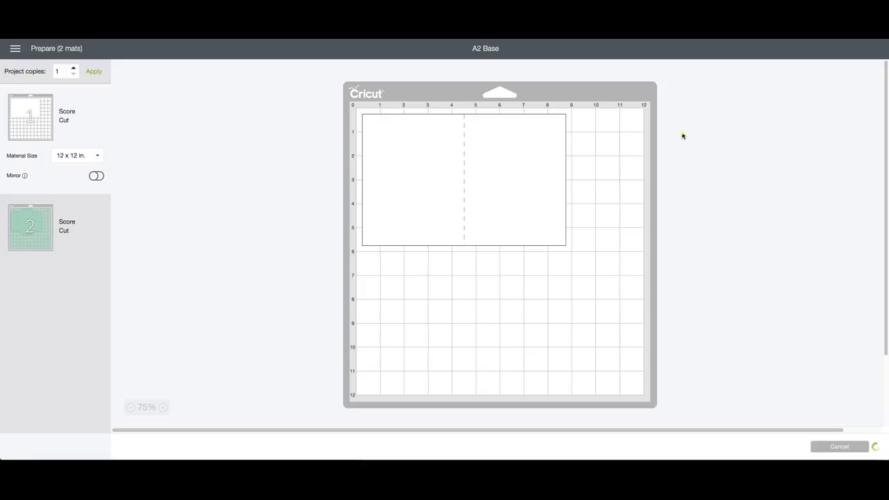
pyautogui.click(495, 173)
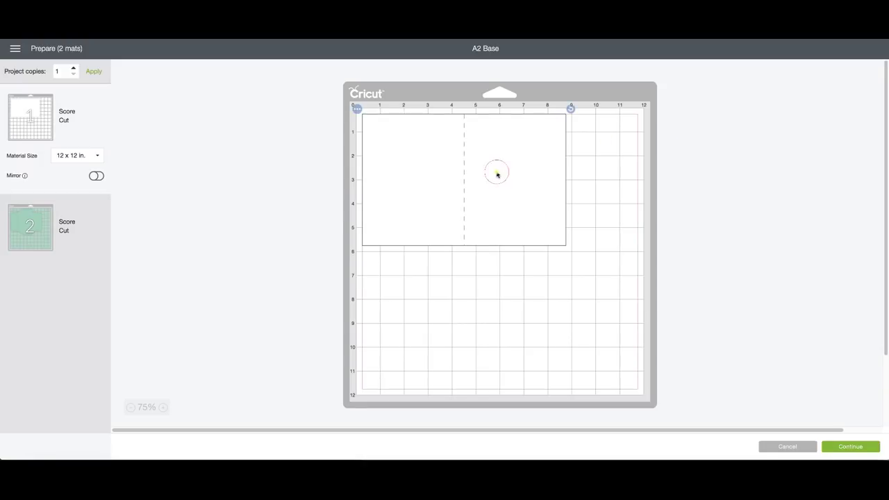
pyautogui.moveTo(569, 109); pyautogui.dragTo(478, 202)
pyautogui.moveTo(485, 169); pyautogui.dragTo(456, 171)
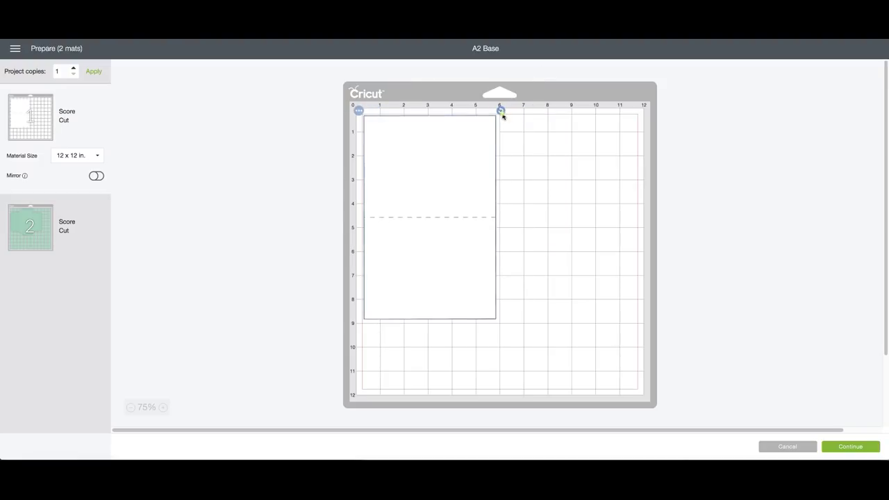
# - Set the card mat's material size to 11 x 11 in., then return to the canvas
pyautogui.click(61, 158)
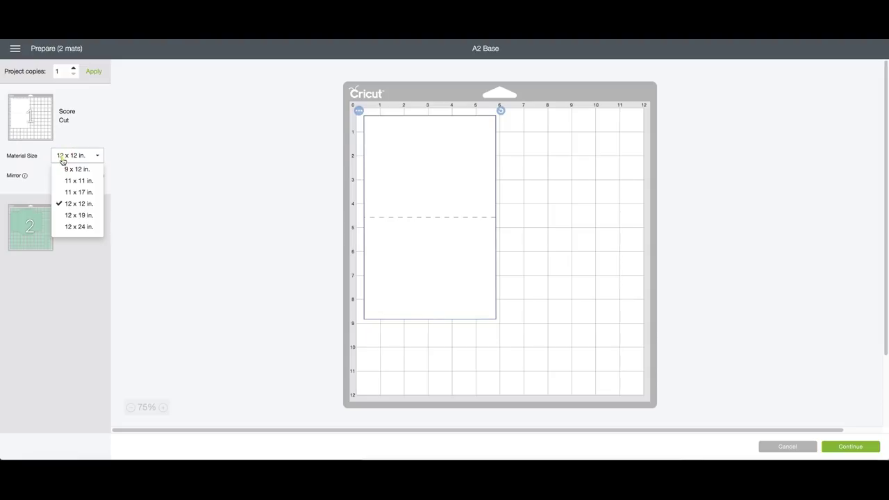
pyautogui.click(74, 169)
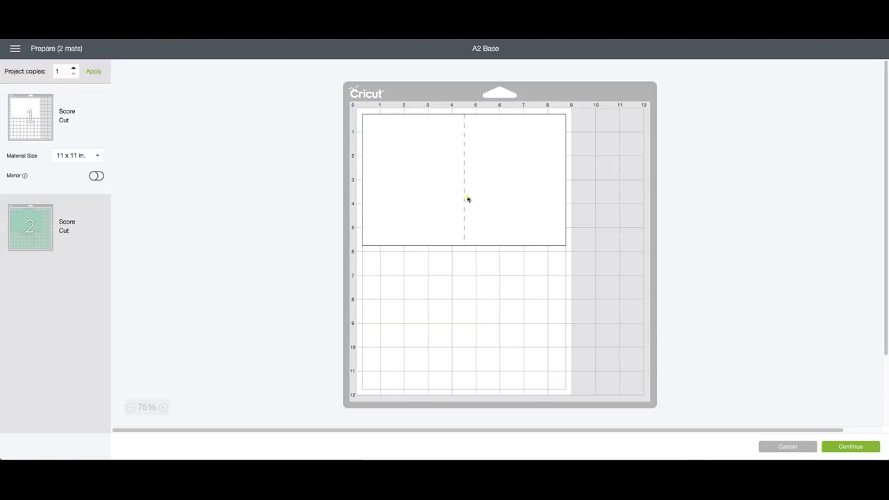
pyautogui.click(479, 199)
pyautogui.click(503, 193)
pyautogui.click(601, 242)
pyautogui.click(785, 446)
# - Select both the scored card and the green envelope and group them into a single layer
pyautogui.click(172, 208)
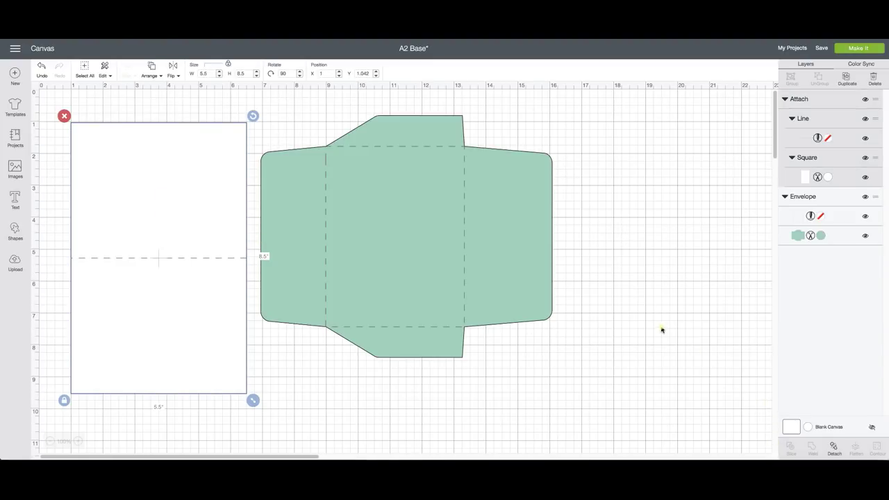
pyautogui.click(517, 227)
pyautogui.moveTo(643, 276); pyautogui.dragTo(599, 272)
pyautogui.moveTo(109, 229); pyautogui.dragTo(93, 223)
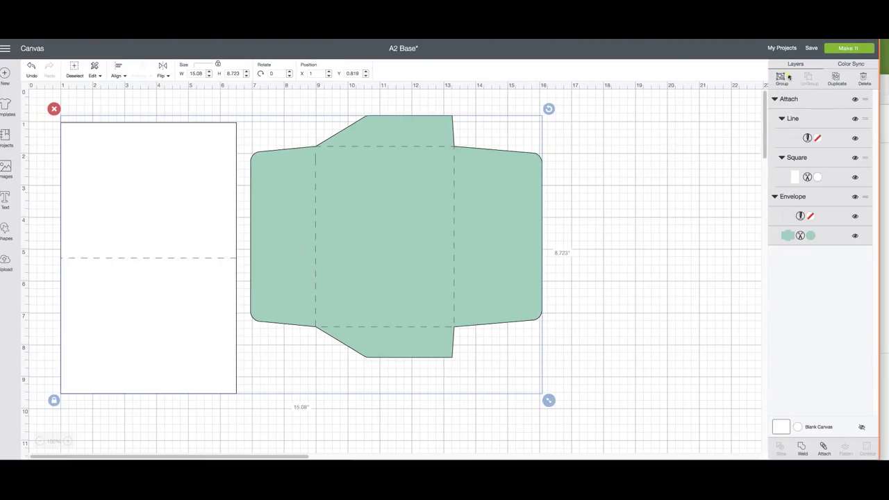
pyautogui.click(781, 77)
pyautogui.click(692, 142)
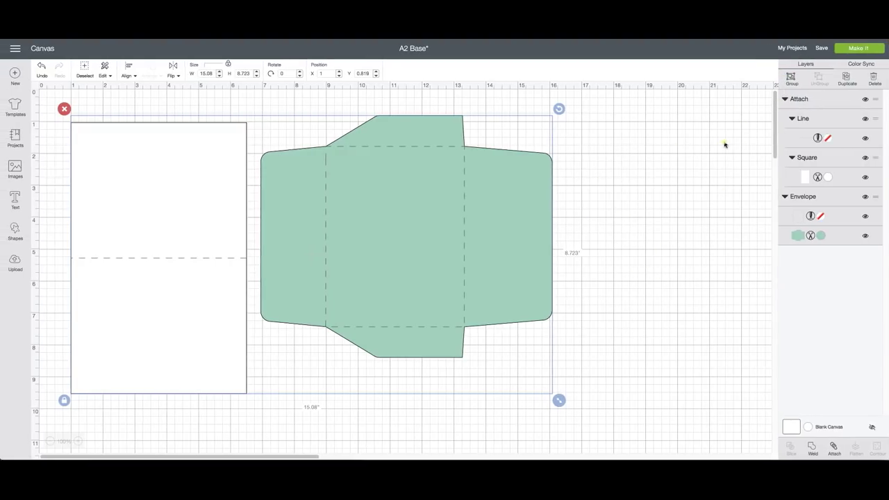
pyautogui.click(790, 76)
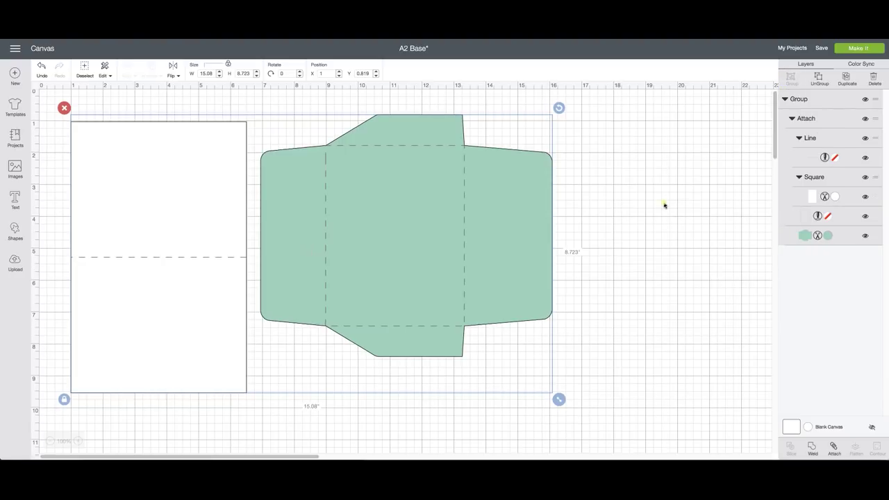
# - Put the grouped project on a 9 x 12 in. mat with the card upright in the top-left corner
pyautogui.click(845, 50)
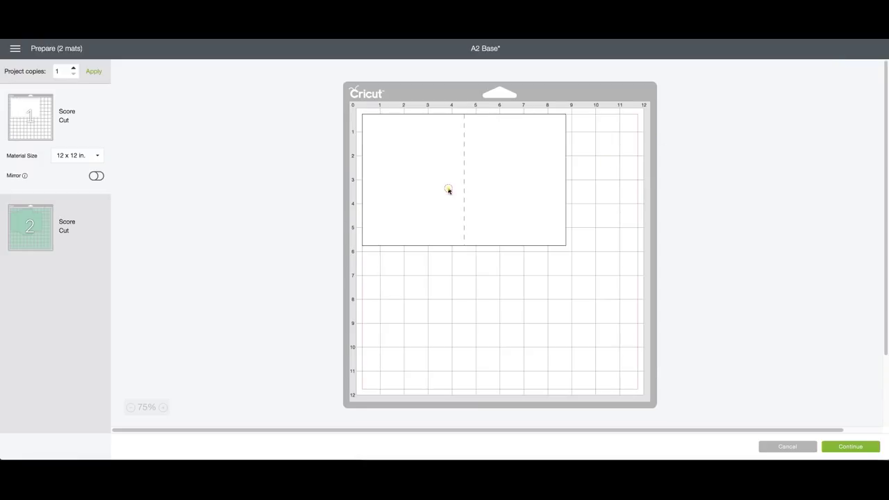
pyautogui.click(89, 157)
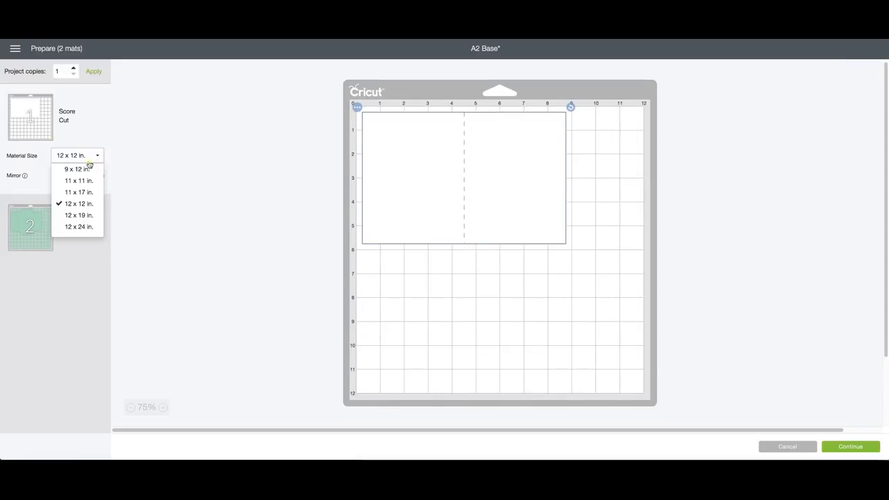
pyautogui.click(85, 169)
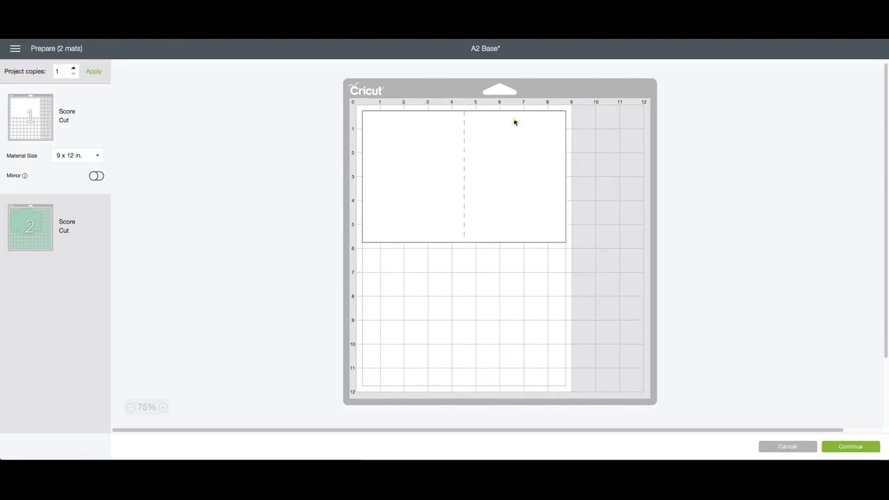
pyautogui.click(500, 152)
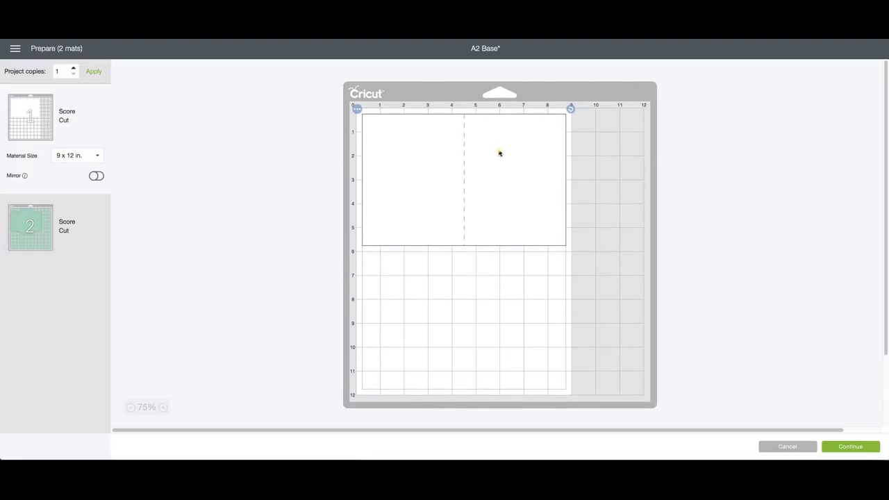
pyautogui.moveTo(570, 109); pyautogui.dragTo(478, 192)
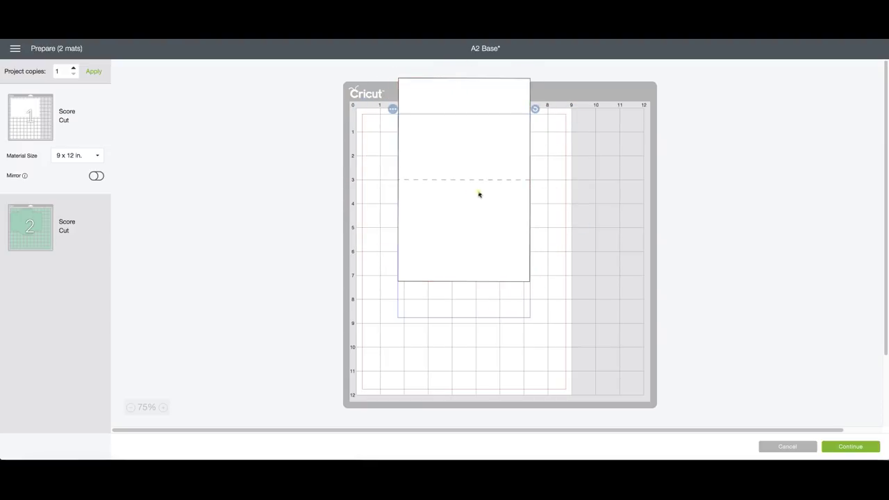
pyautogui.moveTo(476, 146); pyautogui.dragTo(439, 149)
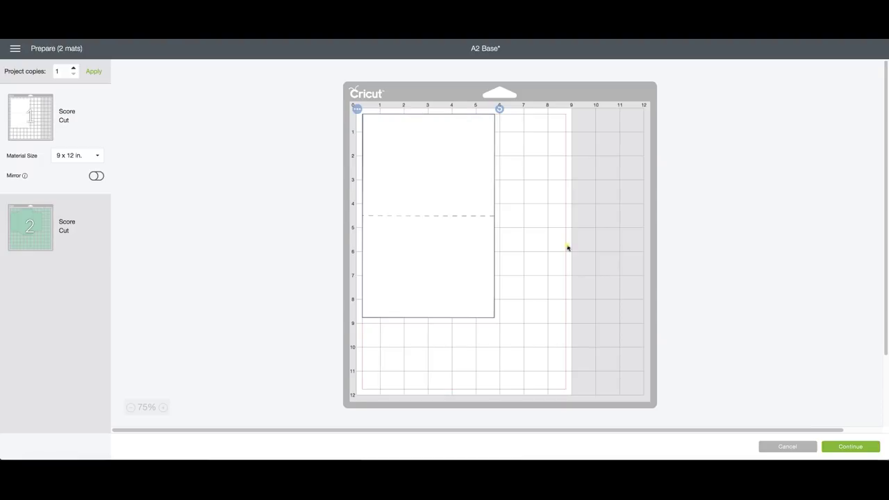
# - Proceed to the machine connection step, then cancel the cut and confirm
pyautogui.click(841, 449)
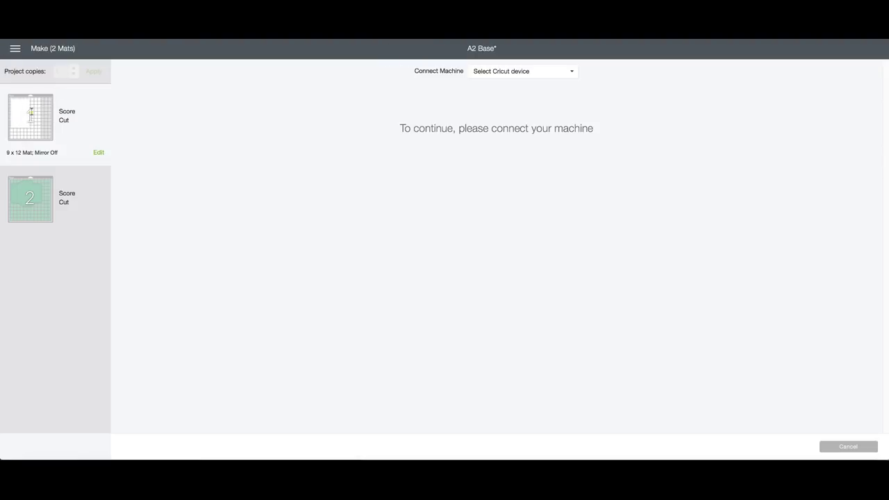
pyautogui.click(855, 452)
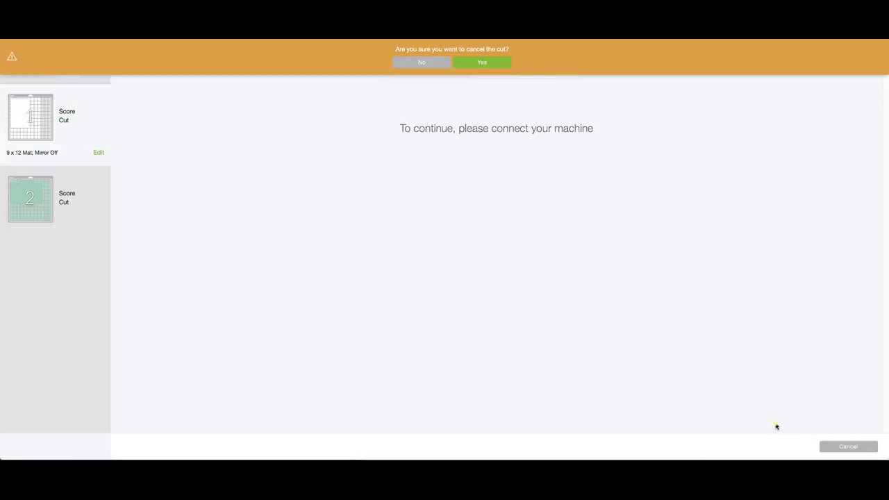
pyautogui.click(483, 62)
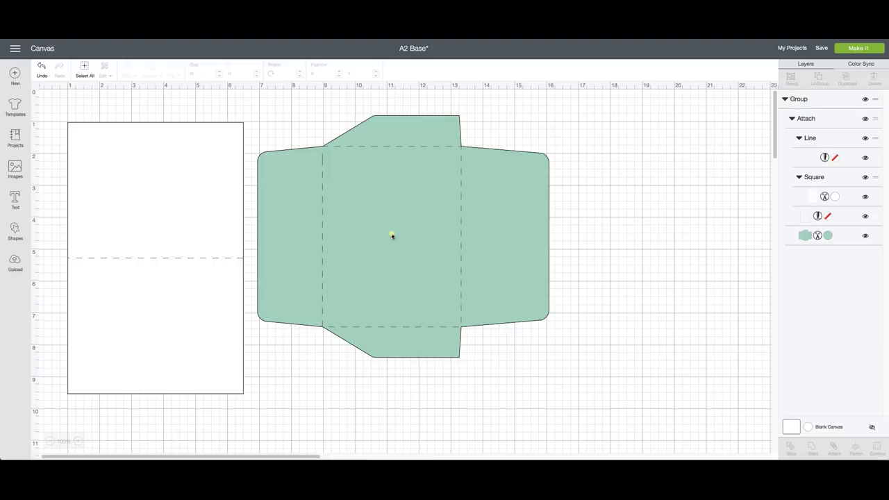
# - Ungroup the card and envelope group
pyautogui.click(190, 234)
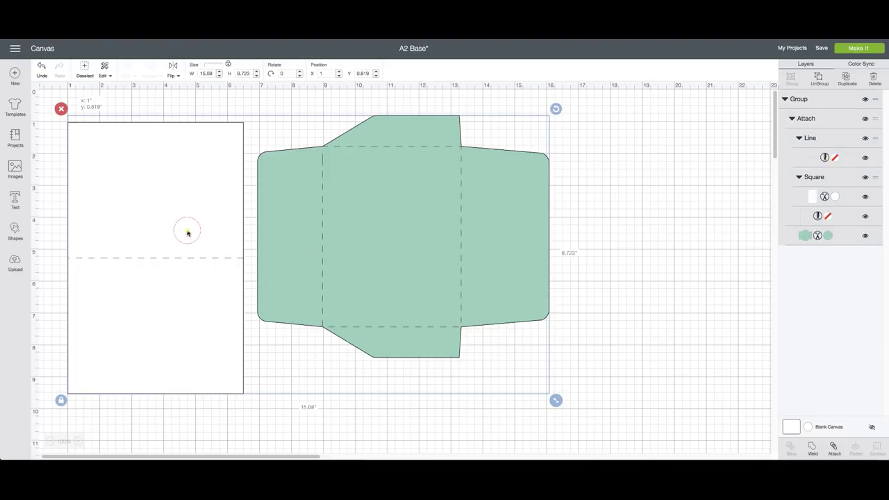
pyautogui.click(641, 271)
pyautogui.click(519, 234)
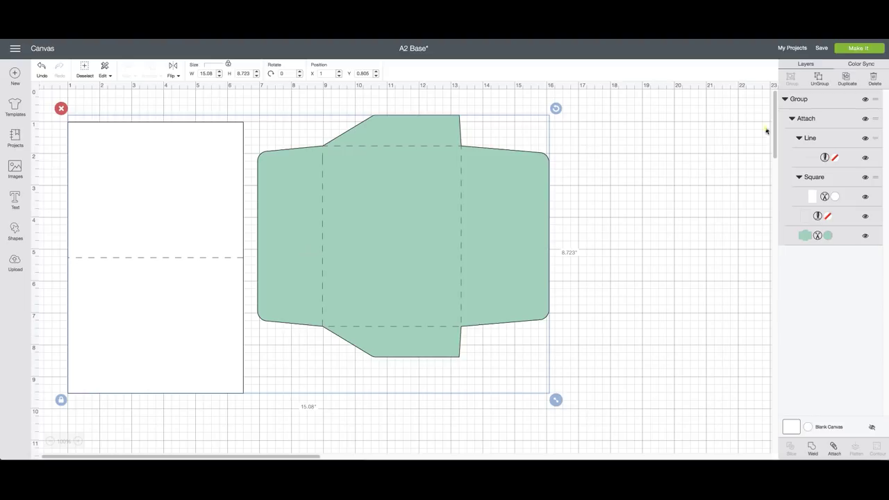
pyautogui.click(819, 76)
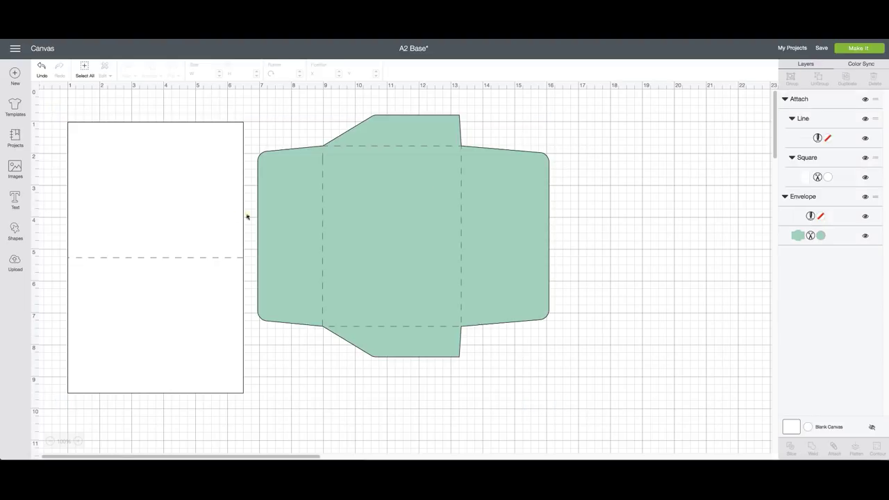
# - Rotate the card to stand upright at about 270° against the envelope's left edge
pyautogui.click(244, 163)
pyautogui.moveTo(249, 115); pyautogui.dragTo(281, 269)
pyautogui.moveTo(402, 151)
pyautogui.mouseDown()
pyautogui.moveTo(387, 181)
pyautogui.moveTo(399, 154)
pyautogui.moveTo(400, 163)
pyautogui.mouseUp()
pyautogui.moveTo(400, 202); pyautogui.dragTo(275, 278)
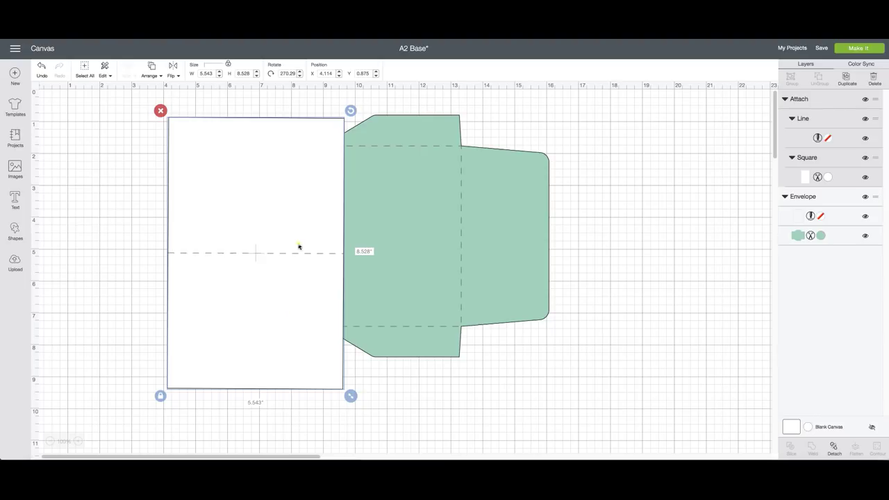